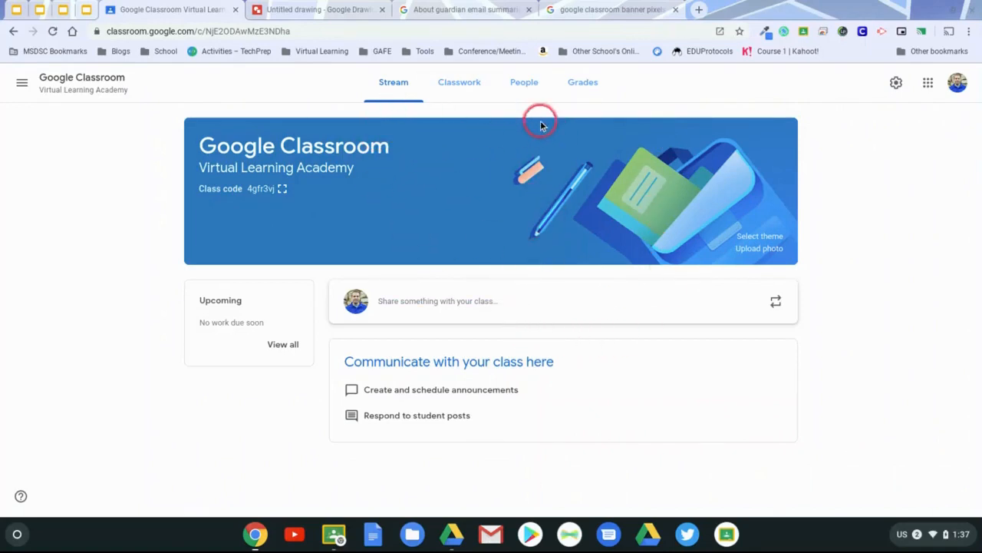
- Browse the theme gallery's categories and apply the blue Math & Science theme with the magnet and rocket blueprint
{"action": "left_click", "coordinate": [767, 238]}
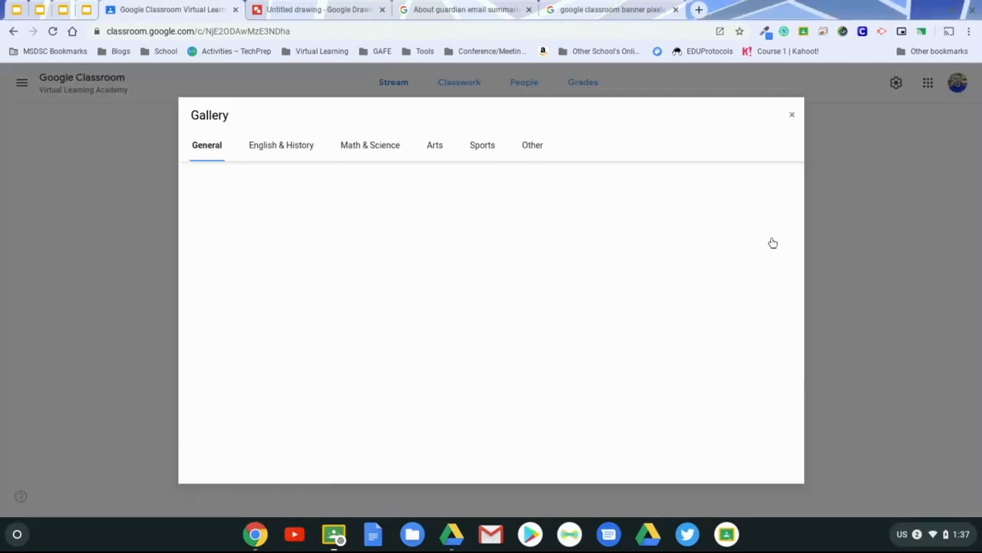
{"action": "left_click", "coordinate": [288, 147]}
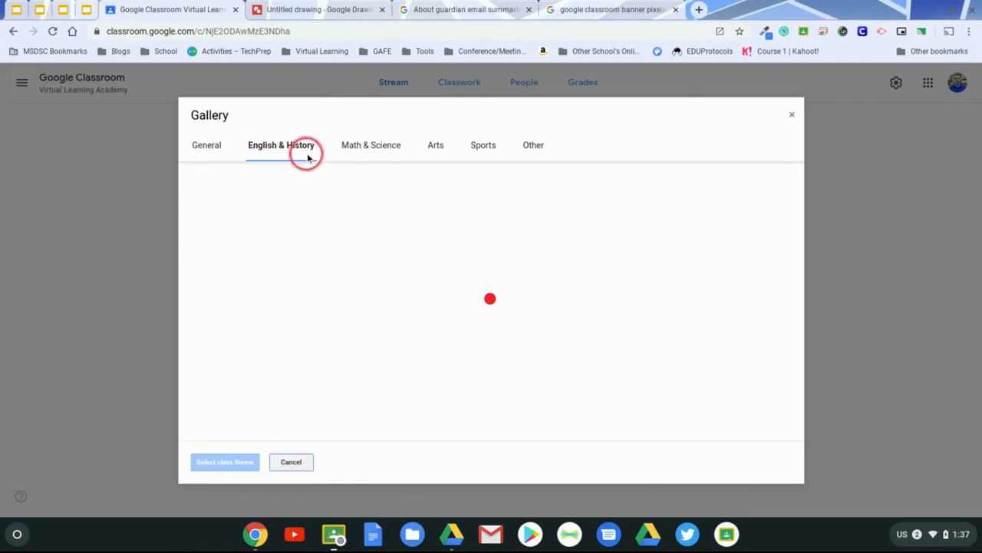
{"action": "left_click", "coordinate": [366, 146]}
{"action": "left_click", "coordinate": [436, 144]}
{"action": "left_click", "coordinate": [476, 147]}
{"action": "left_click", "coordinate": [530, 147]}
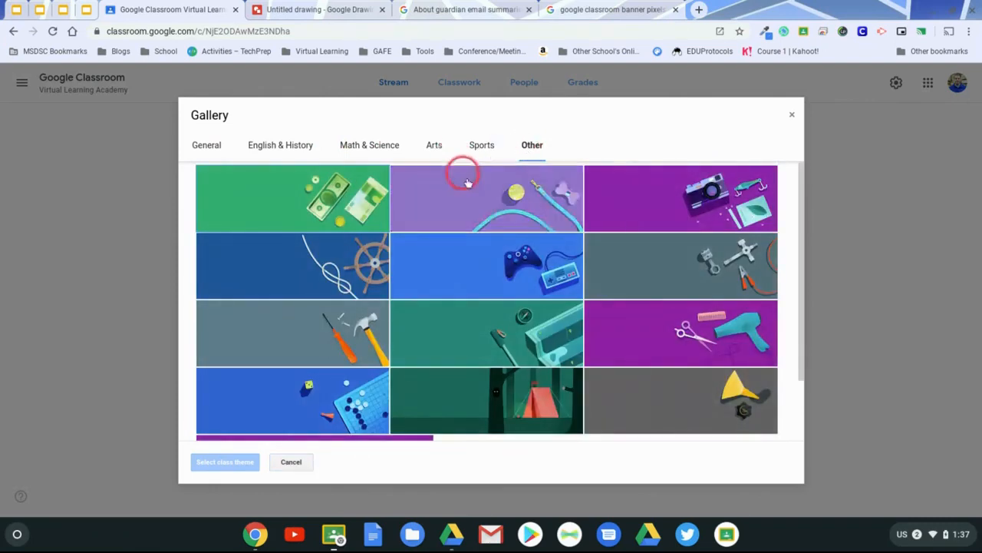
{"action": "left_click", "coordinate": [385, 148]}
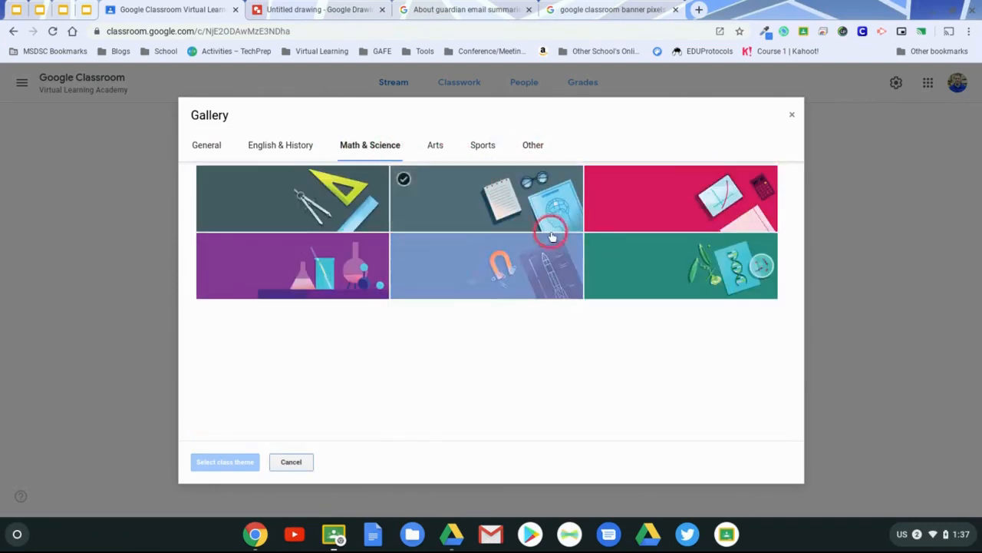
{"action": "left_click", "coordinate": [500, 289]}
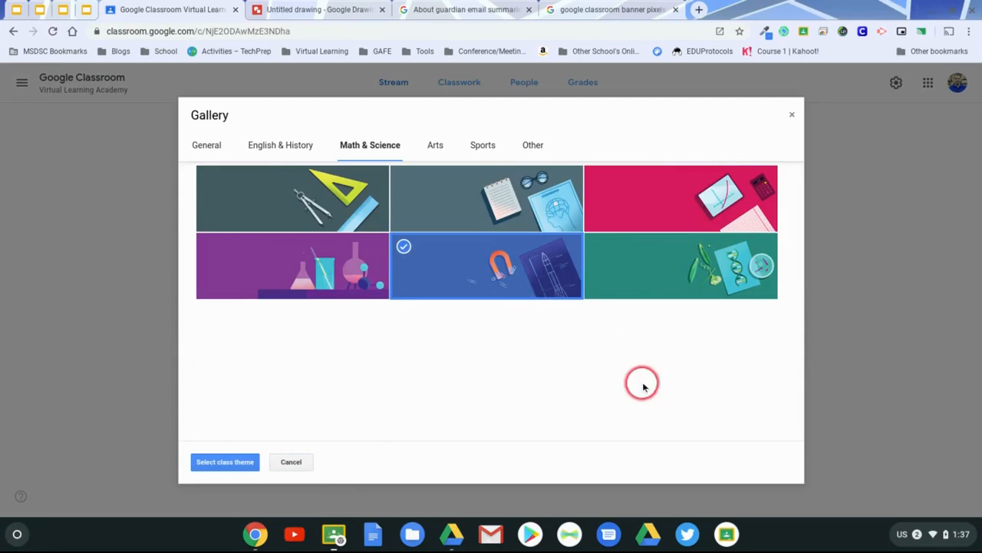
{"action": "left_click", "coordinate": [234, 469]}
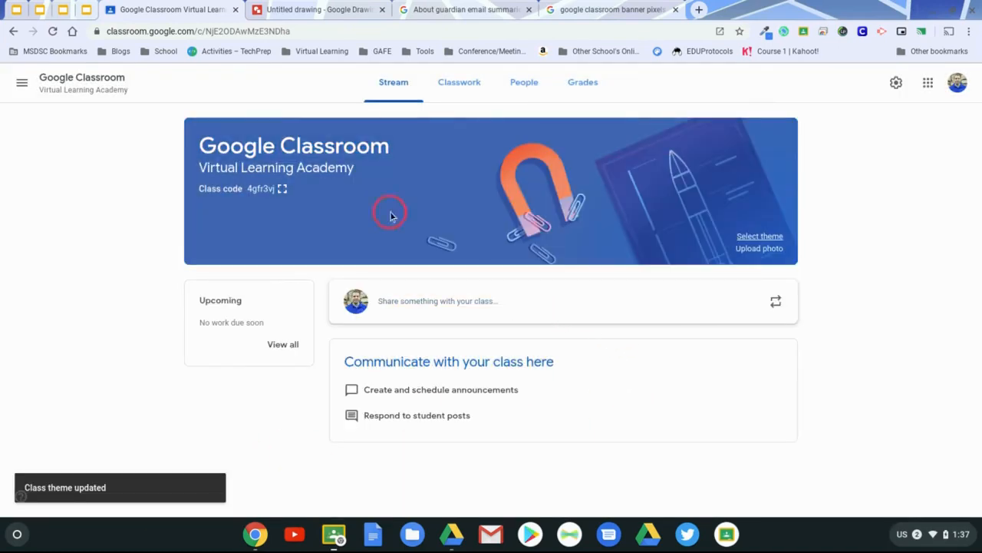
- Change the class theme to the green General one with the phone and letter, and check the photo upload option
{"action": "left_click", "coordinate": [751, 239]}
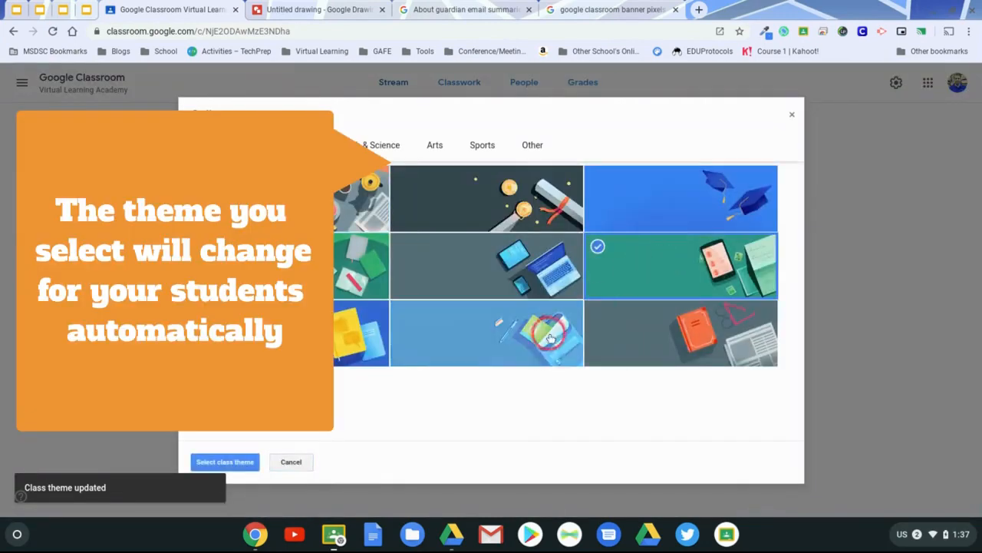
{"action": "left_click", "coordinate": [244, 461]}
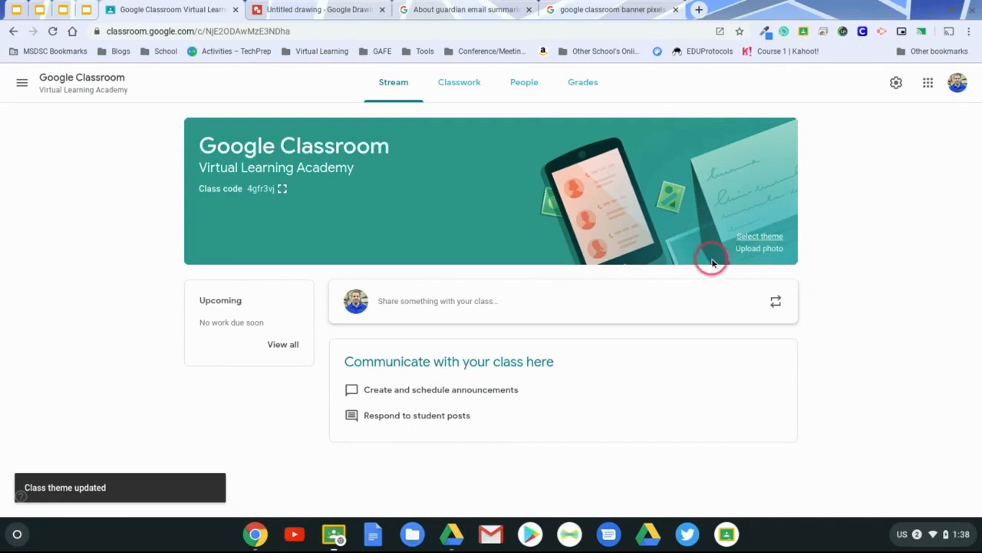
{"action": "left_click", "coordinate": [759, 248]}
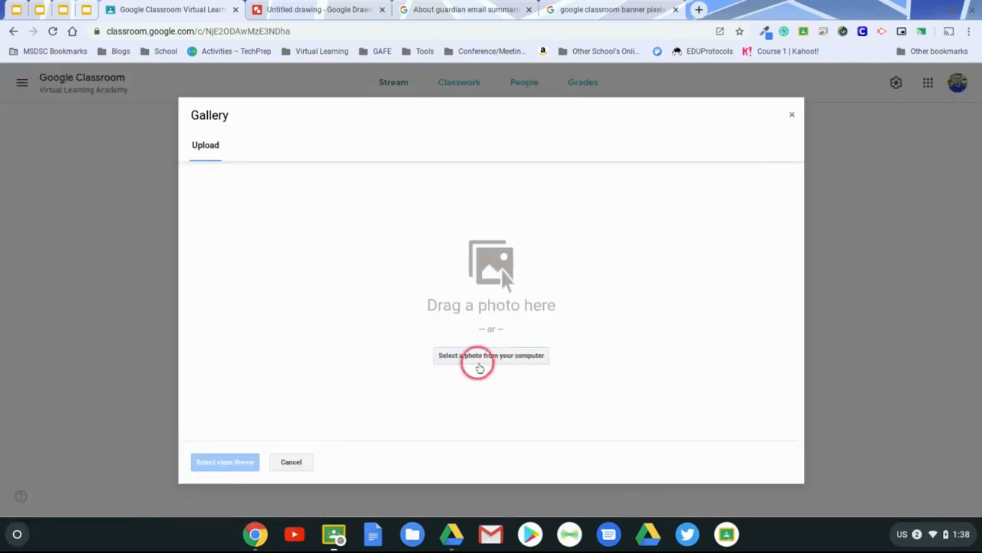
{"action": "left_click", "coordinate": [794, 119]}
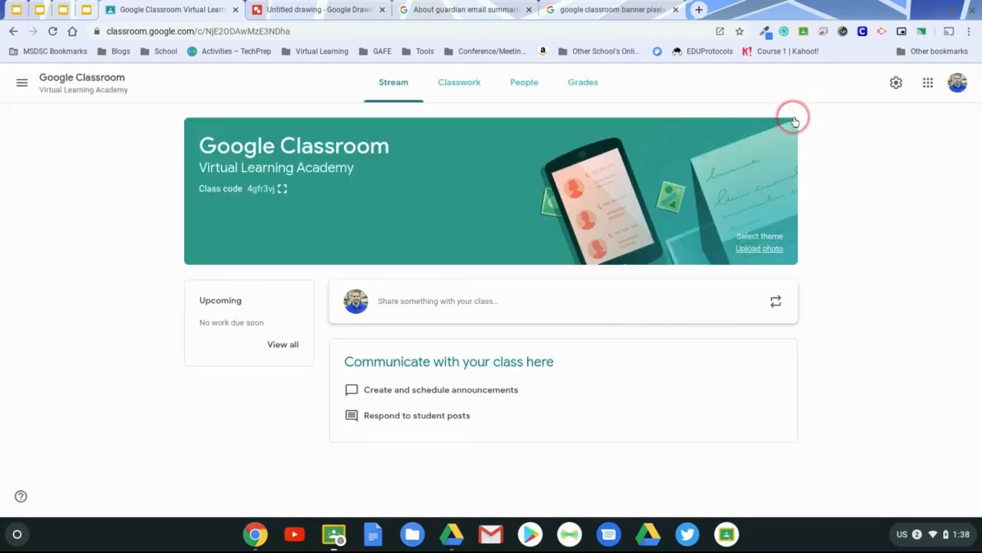
- Switch to the untitled Google Drawings file and name it "classroom banner"
{"action": "left_click", "coordinate": [340, 9]}
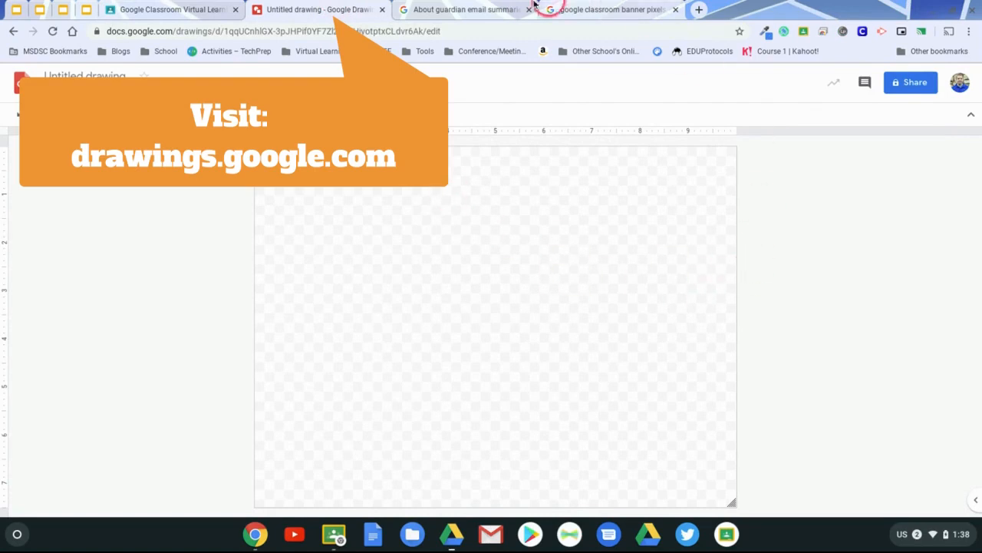
{"action": "left_click", "coordinate": [194, 8]}
{"action": "left_click", "coordinate": [314, 9]}
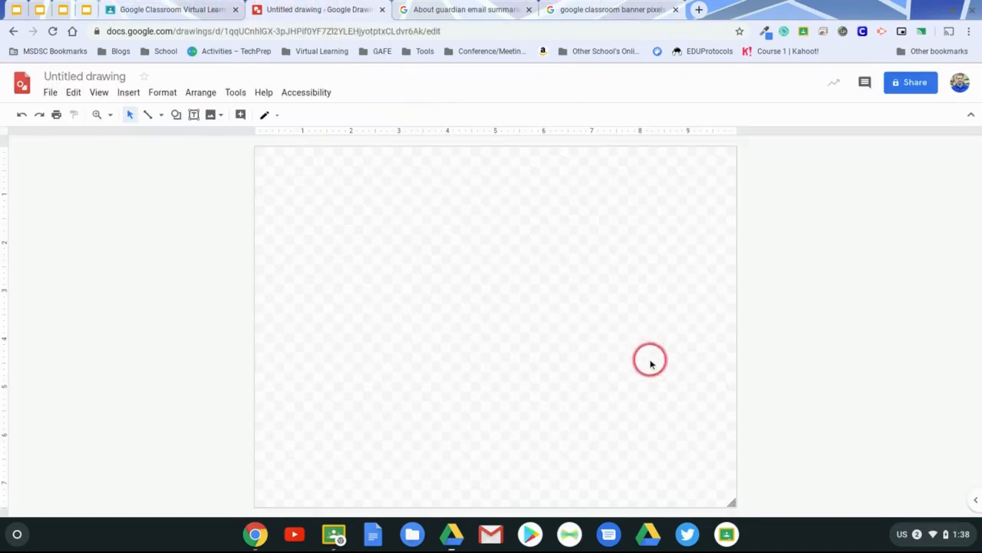
{"action": "left_click", "coordinate": [60, 78]}
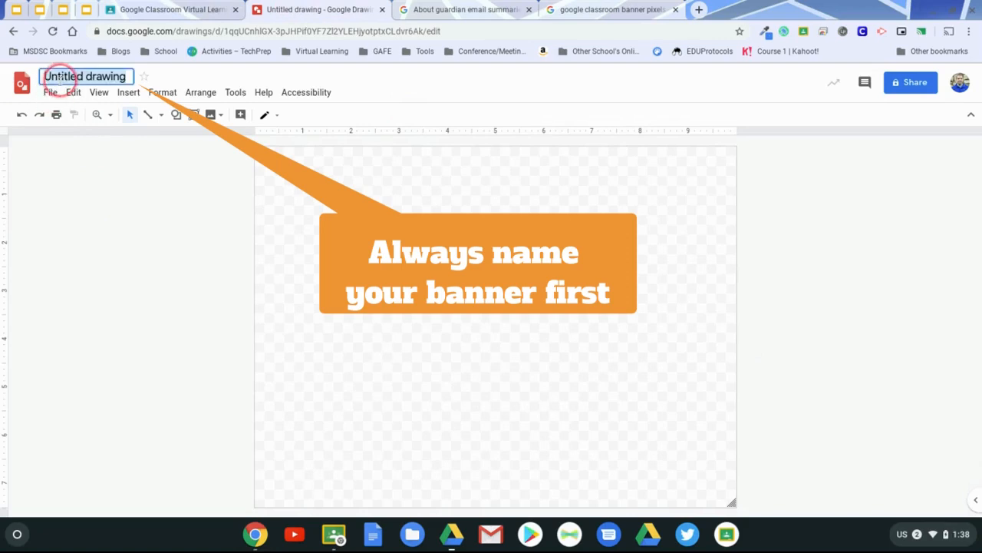
{"action": "type", "text": "classroom banner"}
{"action": "left_click", "coordinate": [99, 329]}
- Set the drawing's page size to custom, 1000 x 250 pixels
{"action": "left_click", "coordinate": [53, 95]}
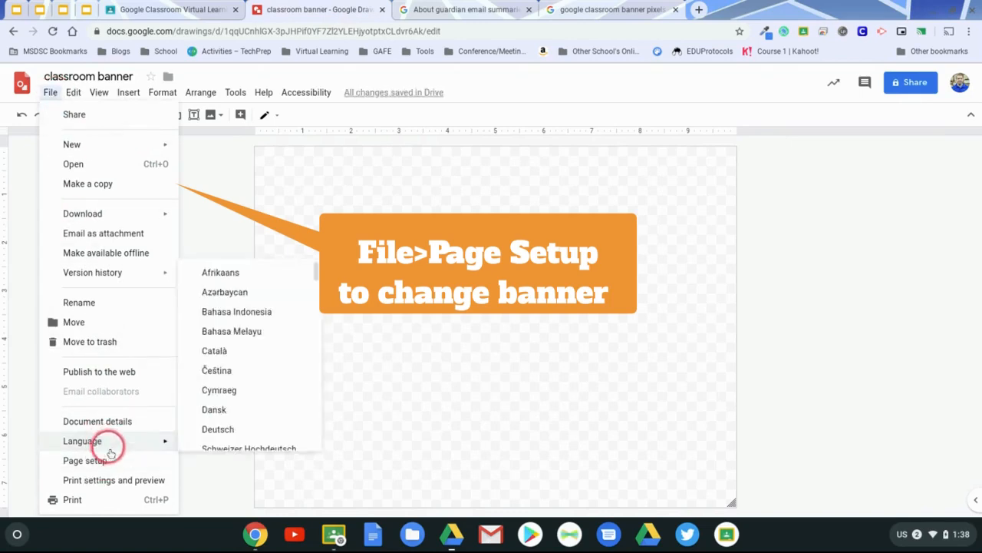
{"action": "left_click", "coordinate": [109, 460]}
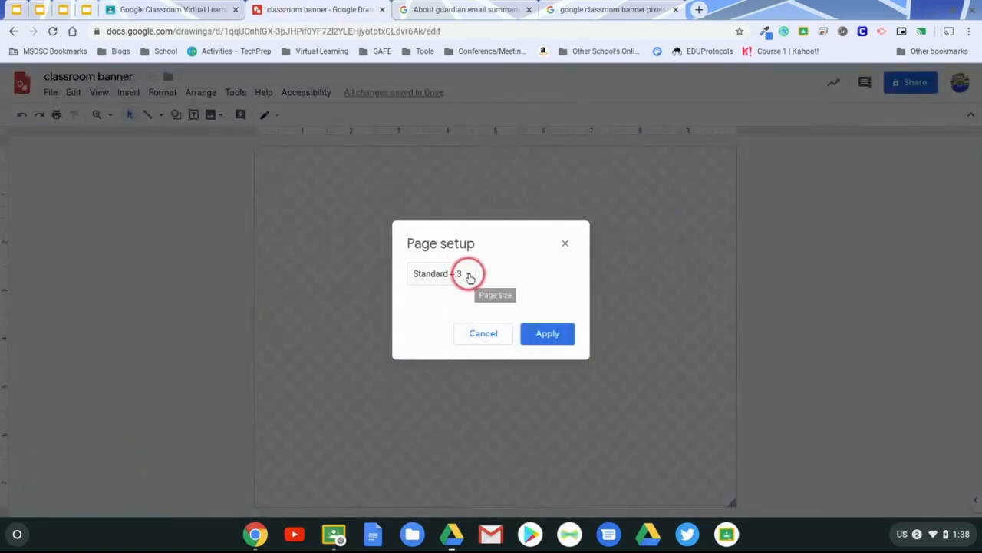
{"action": "left_click", "coordinate": [465, 271]}
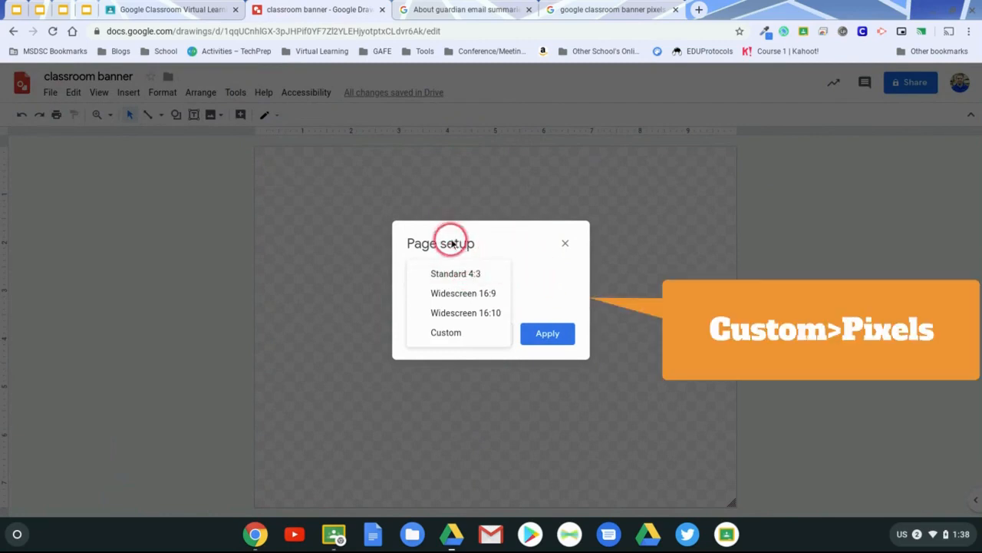
{"action": "left_click", "coordinate": [447, 330]}
{"action": "left_click", "coordinate": [538, 307]}
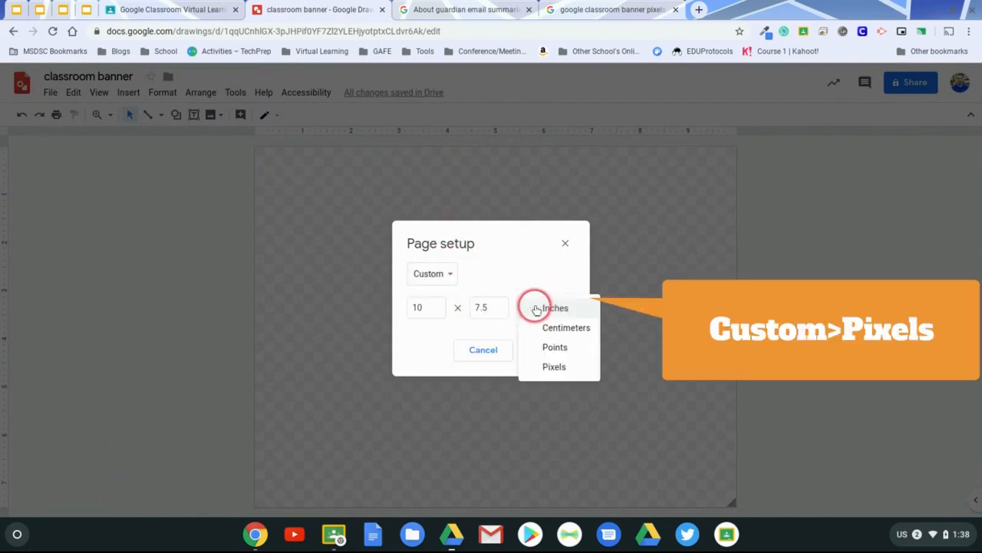
{"action": "left_click", "coordinate": [552, 366]}
{"action": "left_click", "coordinate": [422, 311]}
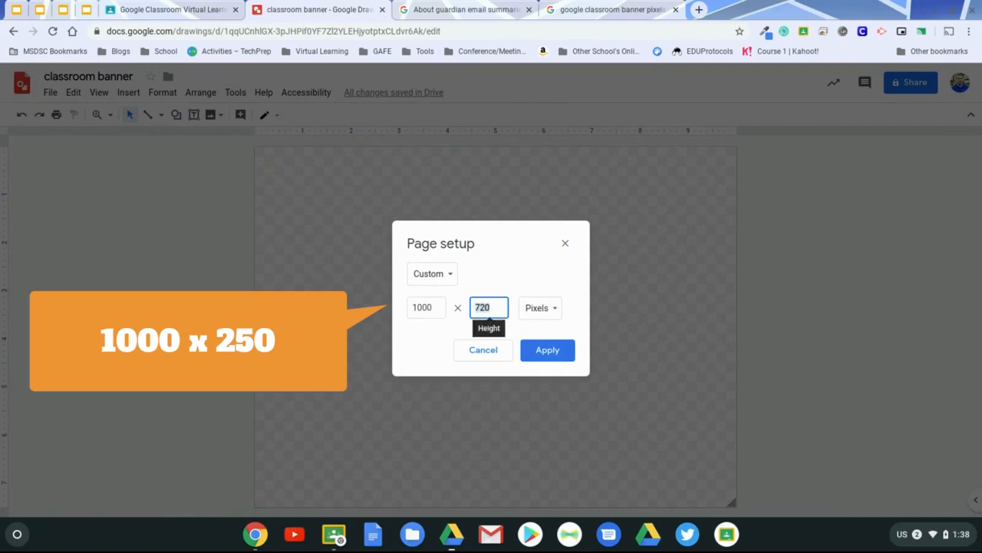
{"action": "left_click", "coordinate": [554, 349]}
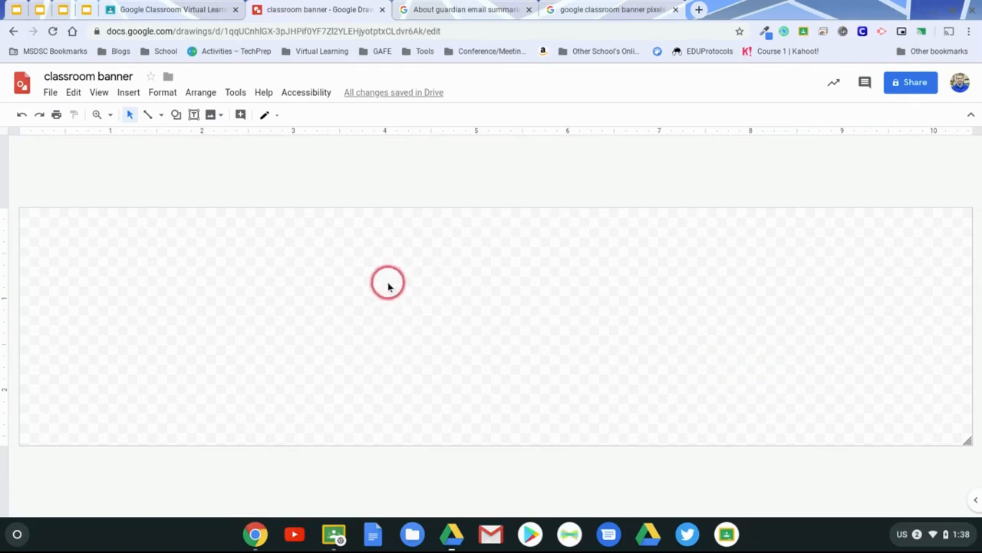
- Fill the banner's background with a light green radial gradient
{"action": "right_click", "coordinate": [320, 257]}
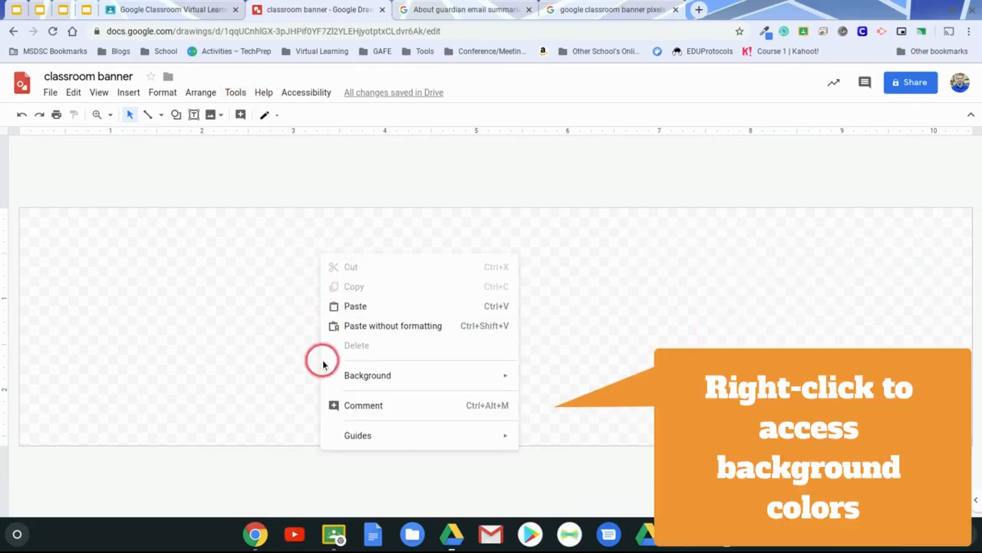
{"action": "mouse_move", "coordinate": [349, 381]}
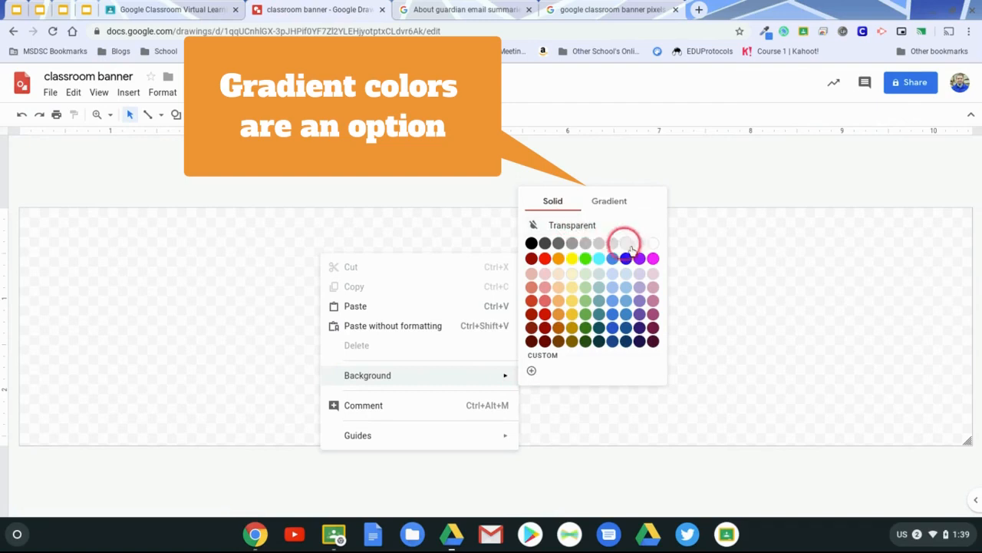
{"action": "left_click", "coordinate": [614, 204]}
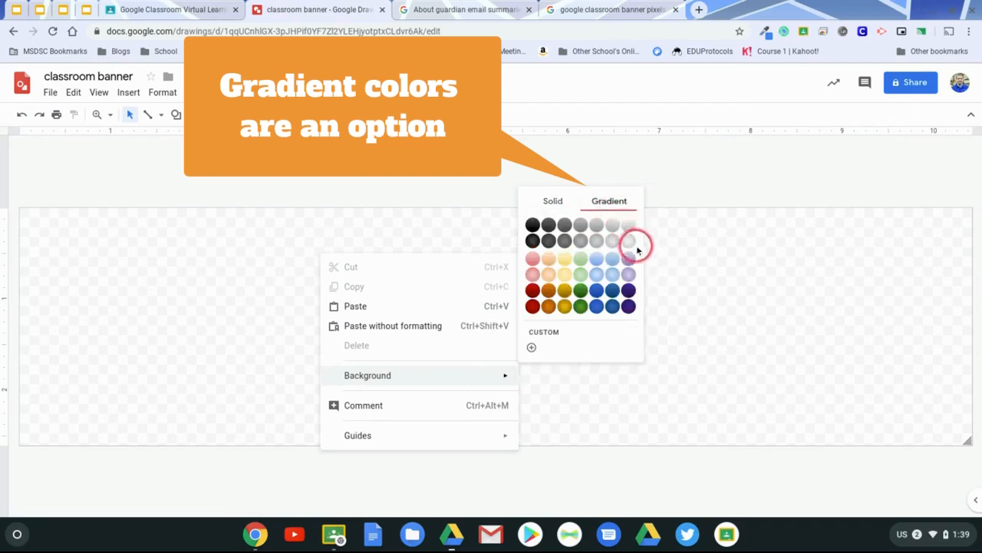
{"action": "left_click", "coordinate": [581, 278]}
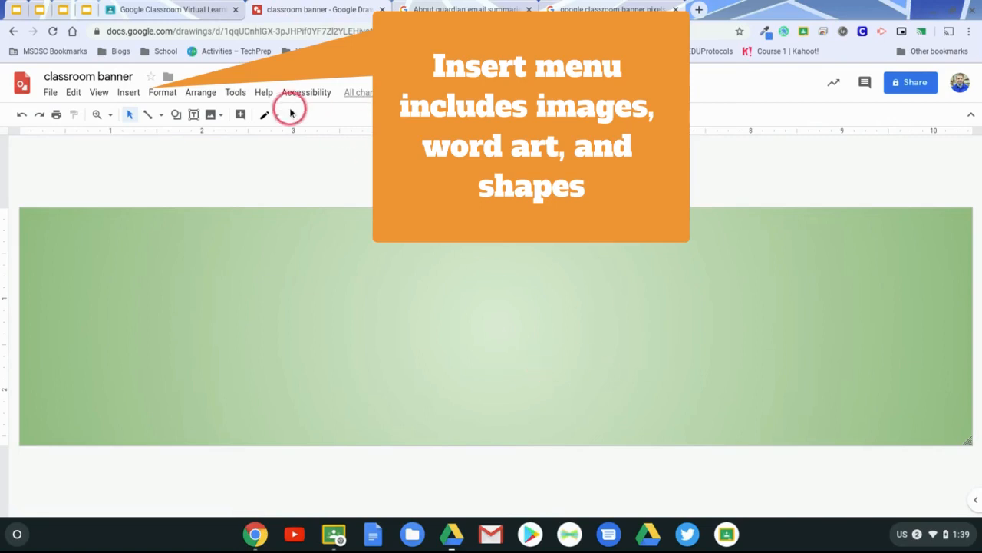
- Search the web for "google classroom" images and insert the green and yellow logo at the left end of the banner
{"action": "left_click", "coordinate": [128, 92]}
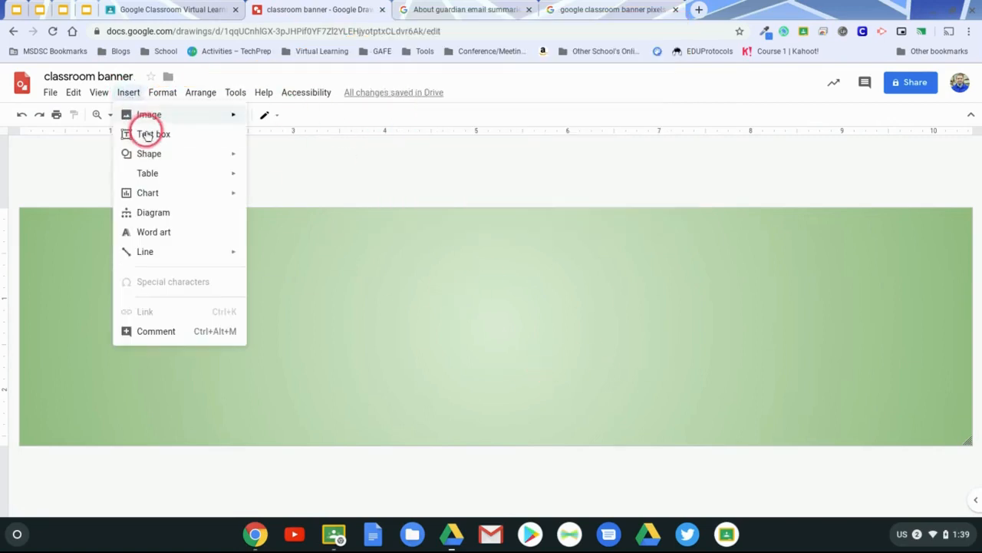
{"action": "mouse_move", "coordinate": [148, 115]}
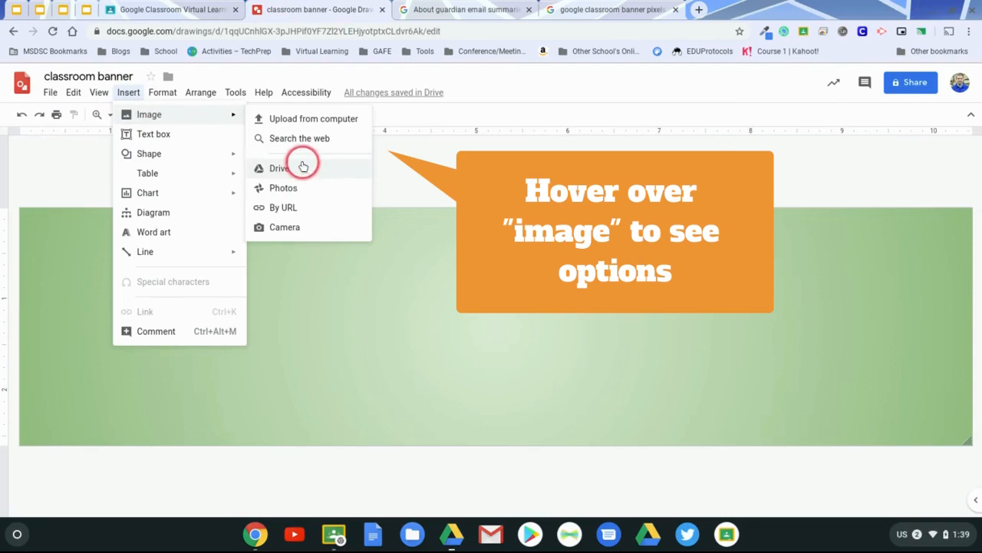
{"action": "left_click", "coordinate": [299, 137]}
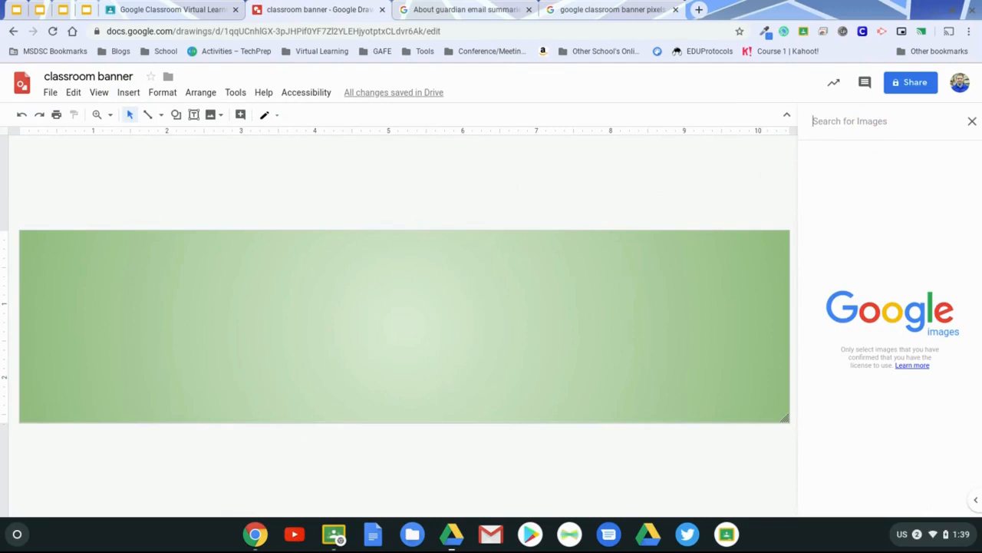
{"action": "type", "text": "google classroom"}
{"action": "key", "text": "Return"}
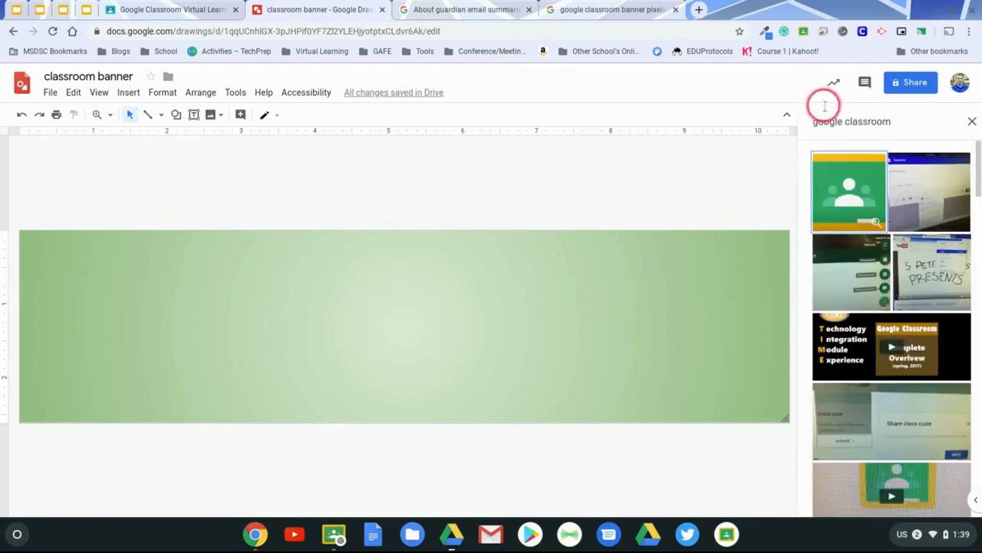
{"action": "left_click", "coordinate": [853, 183]}
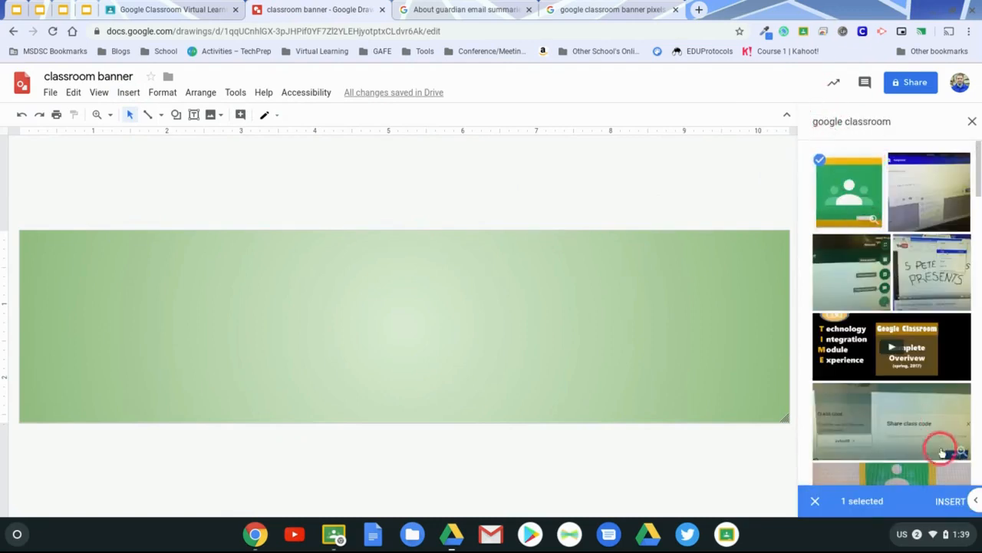
{"action": "left_click", "coordinate": [921, 192]}
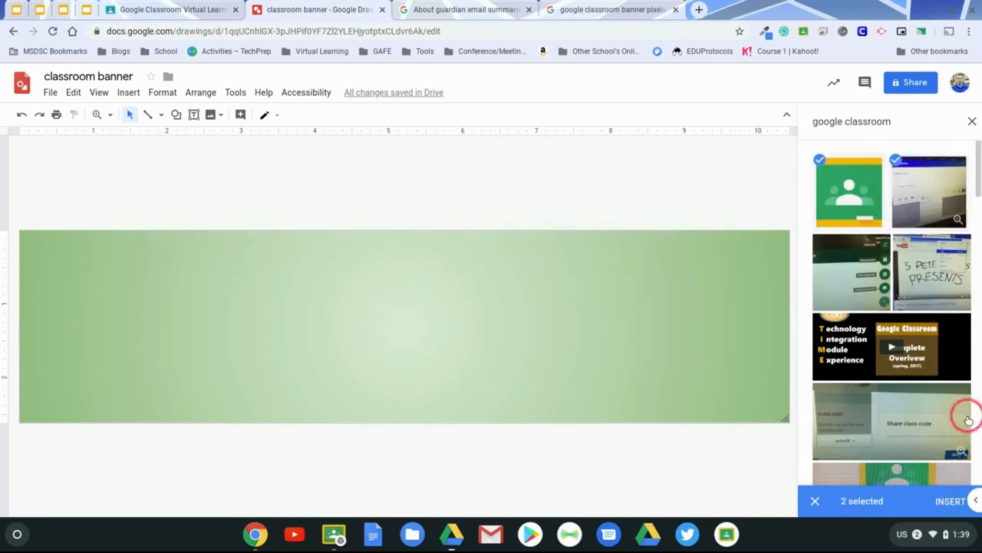
{"action": "left_click", "coordinate": [944, 202]}
{"action": "double_click", "coordinate": [864, 195]}
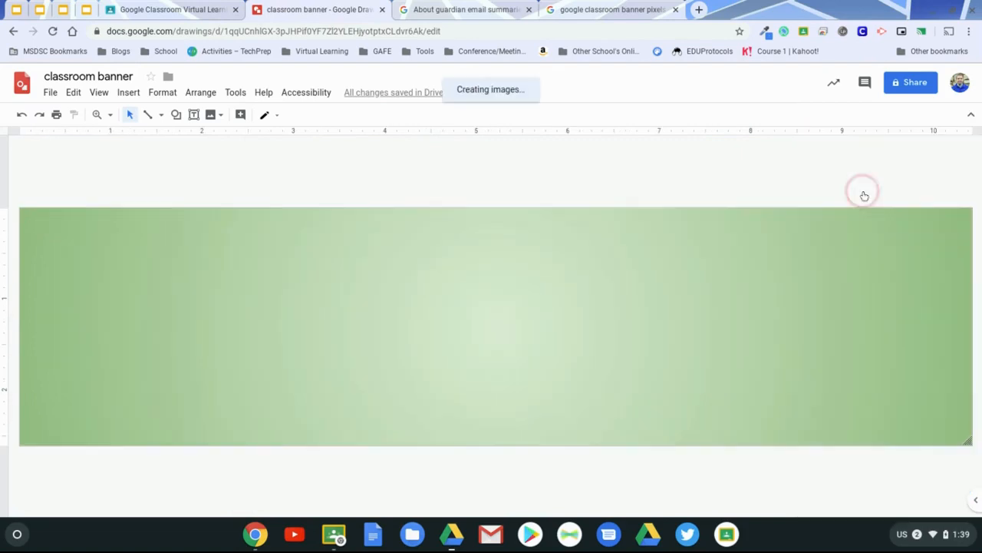
{"action": "left_click", "coordinate": [655, 282]}
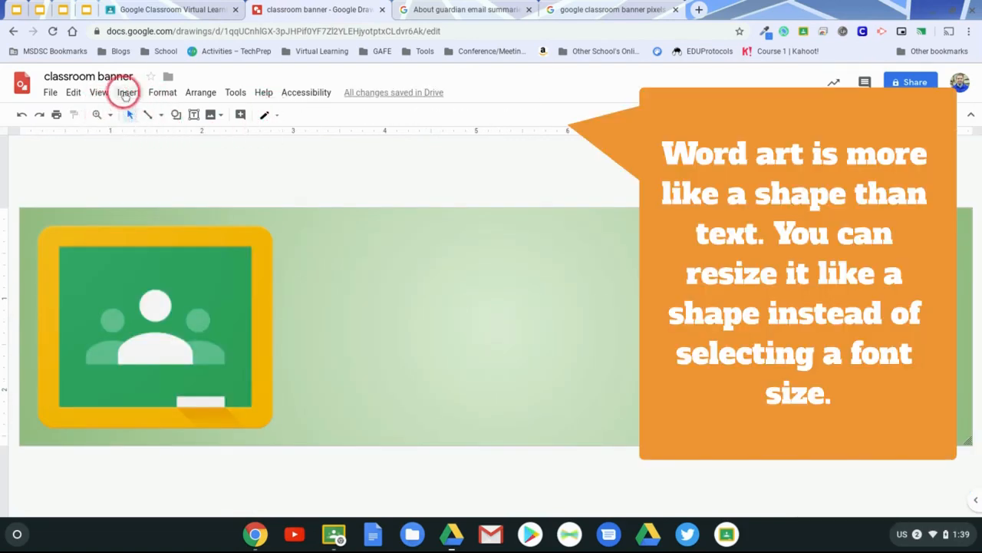
- Add word art reading "Google Classroom" across the banner and shift it slightly to the right
{"action": "left_click", "coordinate": [127, 93]}
{"action": "left_click", "coordinate": [152, 232]}
{"action": "type", "text": "Google Cl"}
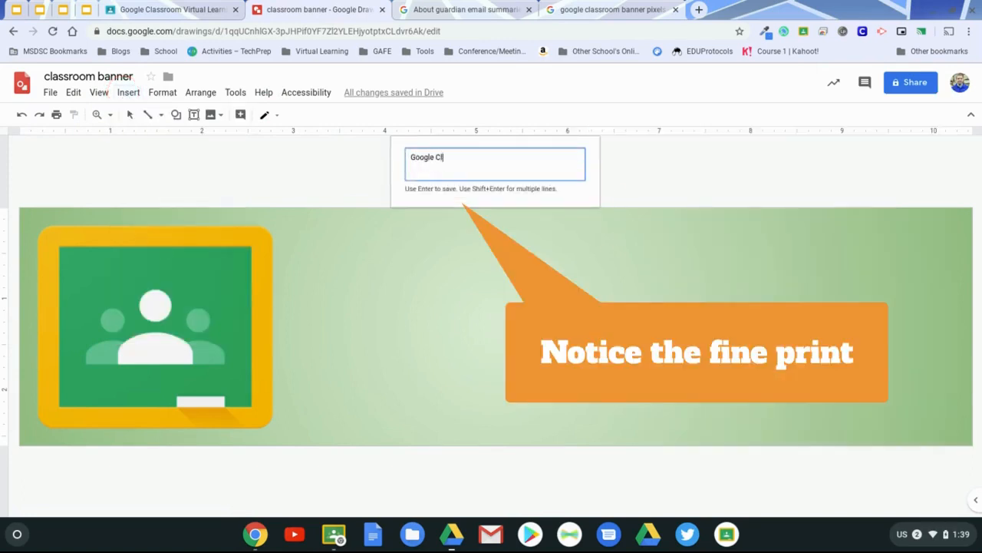
{"action": "key", "text": "Return"}
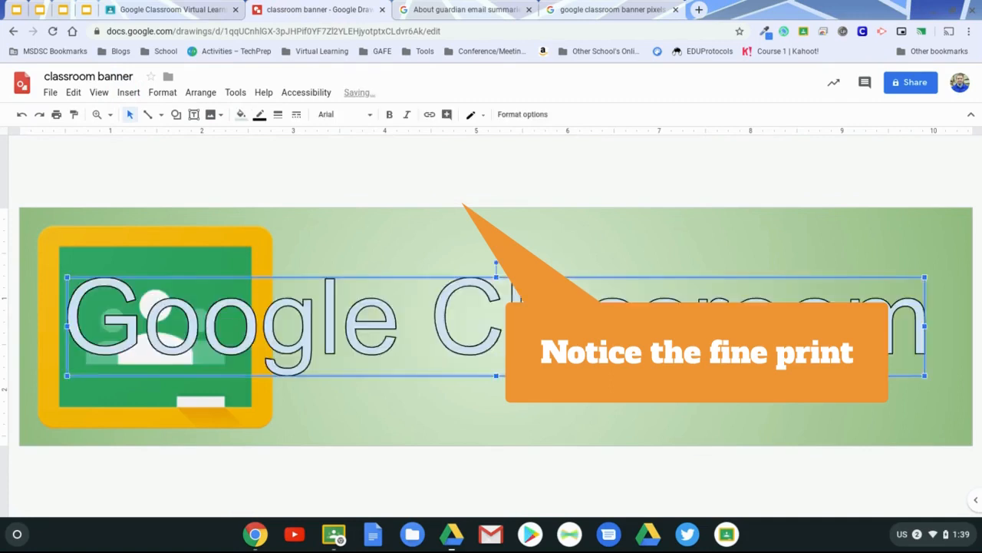
{"action": "left_click", "coordinate": [627, 329]}
{"action": "left_click_drag", "start_coordinate": [626, 330], "coordinate": [639, 330]}
{"action": "left_click", "coordinate": [642, 427]}
- Fill the "Google Classroom" word art with dark gray and give it a light green outline
{"action": "left_click", "coordinate": [542, 315]}
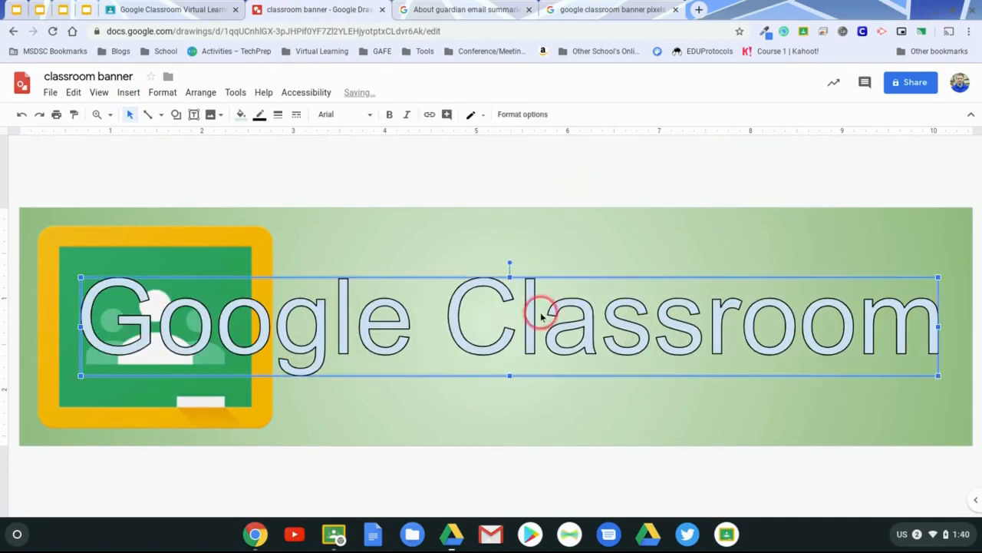
{"action": "left_click", "coordinate": [241, 115]}
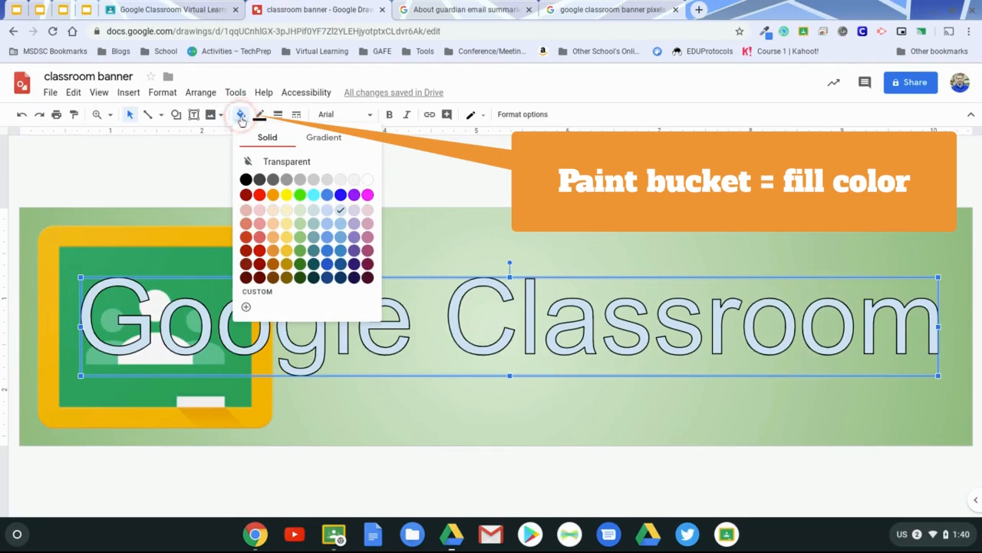
{"action": "left_click", "coordinate": [260, 179]}
{"action": "left_click", "coordinate": [259, 114]}
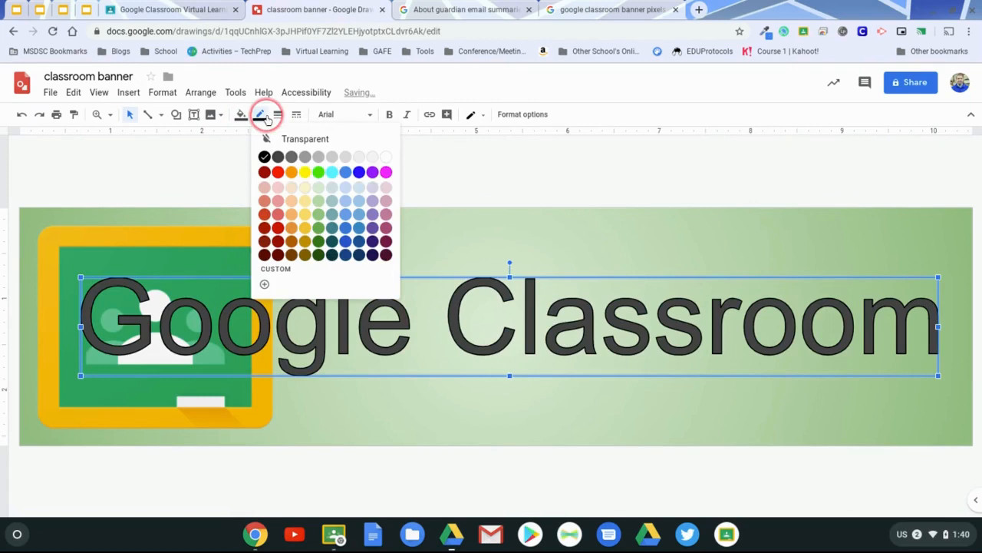
{"action": "left_click", "coordinate": [320, 200]}
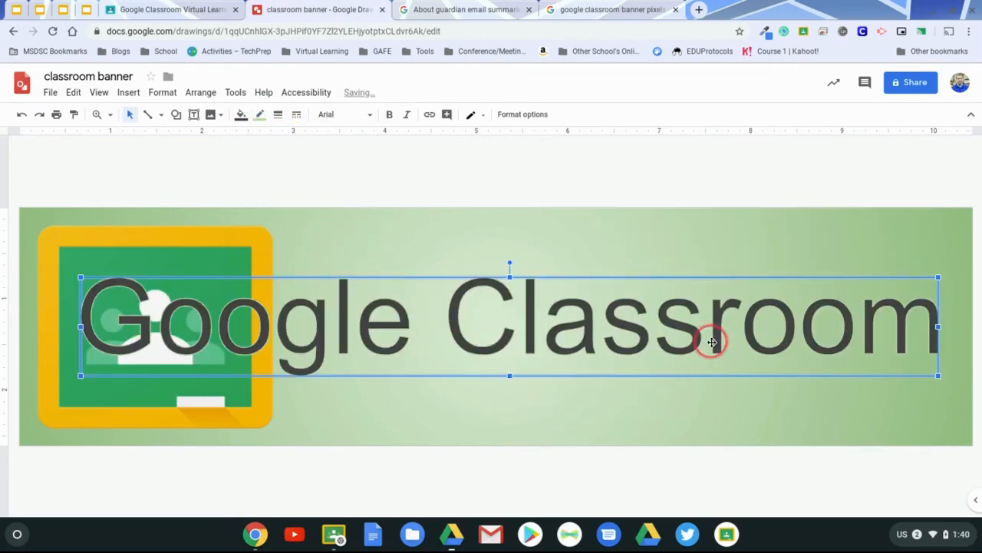
- Set the word art's font to Lexend Deca, scale it down slightly, and center it on the banner
{"action": "left_click", "coordinate": [340, 116]}
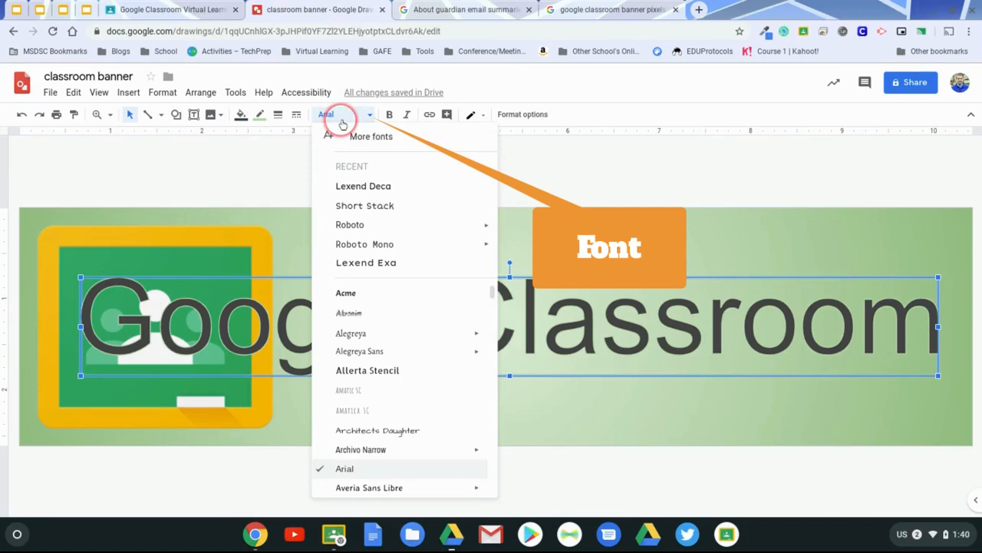
{"action": "left_click", "coordinate": [406, 186]}
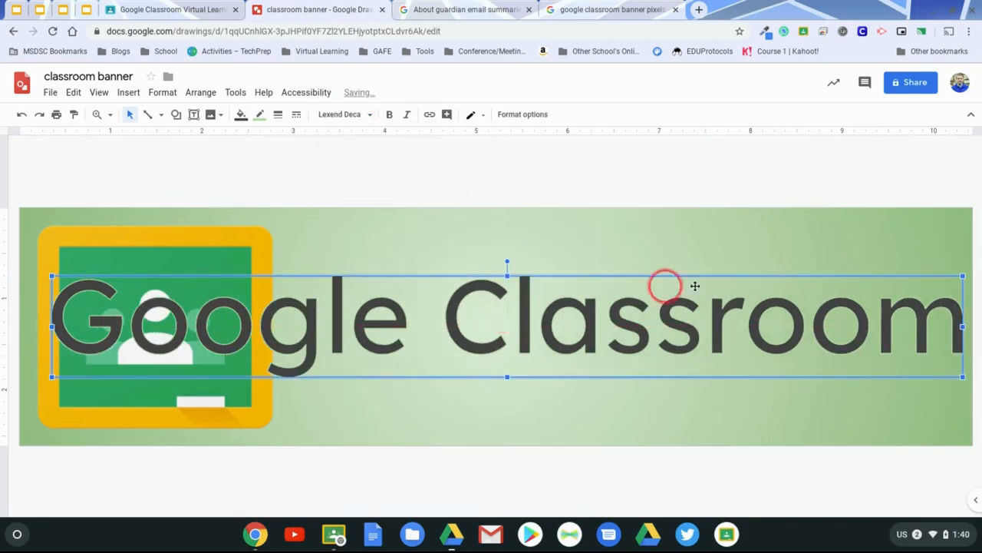
{"action": "left_click_drag", "start_coordinate": [961, 275], "coordinate": [900, 284]}
{"action": "left_click_drag", "start_coordinate": [606, 331], "coordinate": [624, 326]}
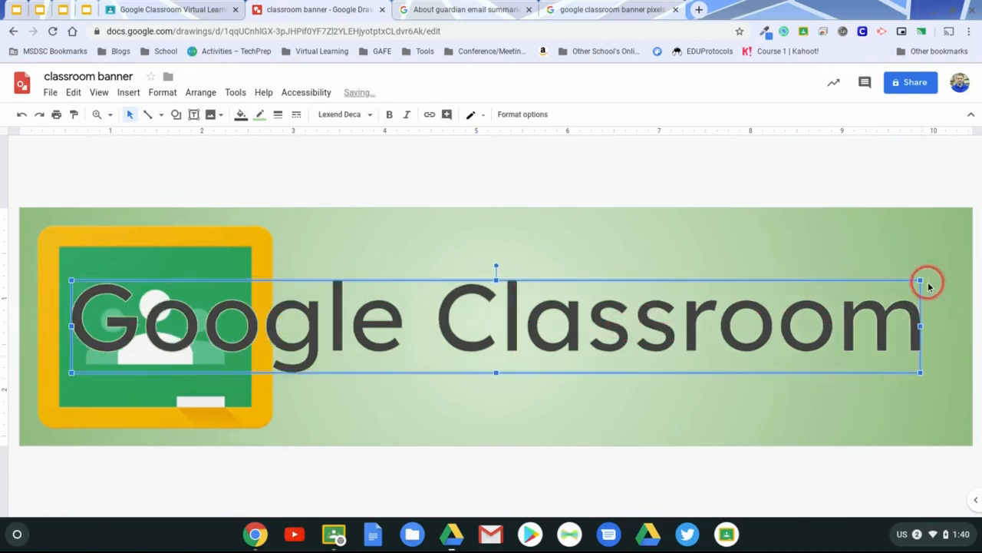
{"action": "mouse_move", "coordinate": [919, 279]}
{"action": "left_mouse_down"}
{"action": "mouse_move", "coordinate": [898, 284]}
{"action": "mouse_move", "coordinate": [913, 279]}
{"action": "left_mouse_up"}
{"action": "left_click_drag", "start_coordinate": [650, 330], "coordinate": [653, 330]}
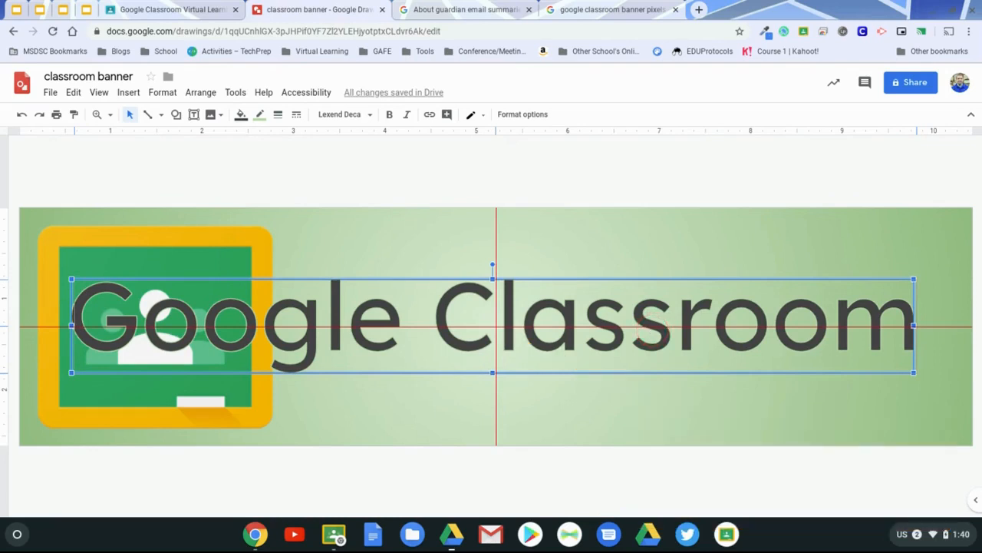
{"action": "left_click_drag", "start_coordinate": [653, 330], "coordinate": [653, 330]}
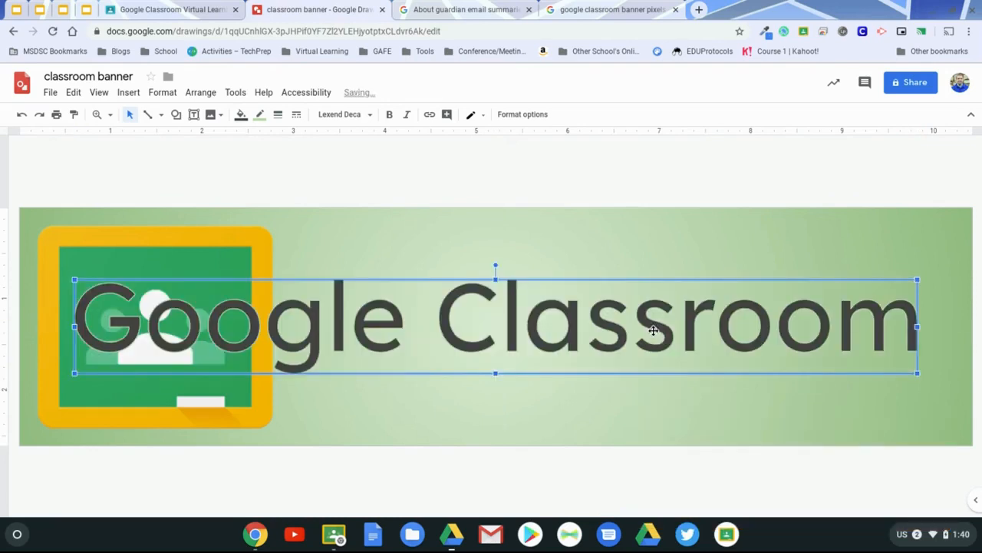
- Try the Oswald font from the full font library on the word art and switch back to Lexend Deca
{"action": "left_click", "coordinate": [342, 114]}
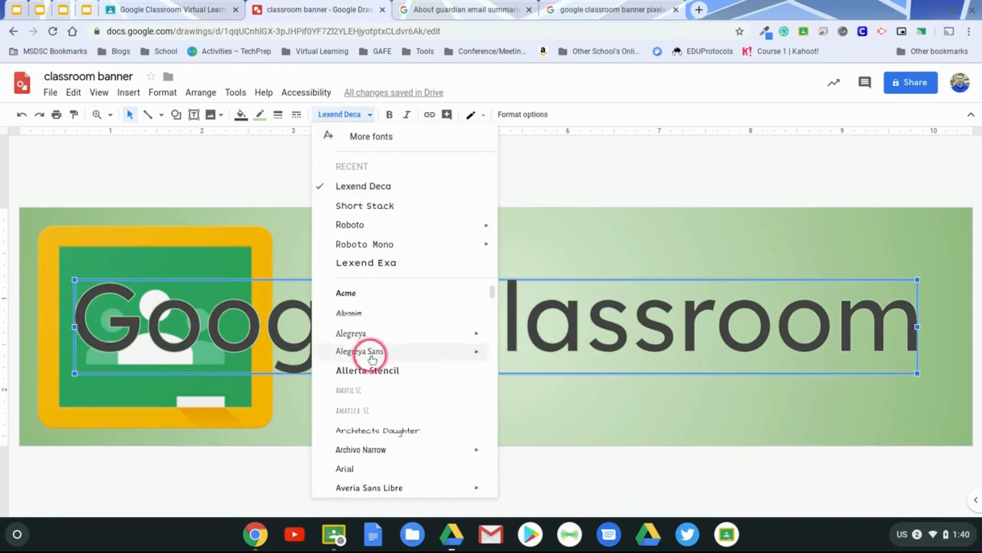
{"action": "scroll", "coordinate": [387, 354], "scroll_direction": "down", "scroll_amount": 3}
{"action": "scroll", "coordinate": [384, 349], "scroll_direction": "down", "scroll_amount": 3}
{"action": "scroll", "coordinate": [384, 307], "scroll_direction": "up", "scroll_amount": 5}
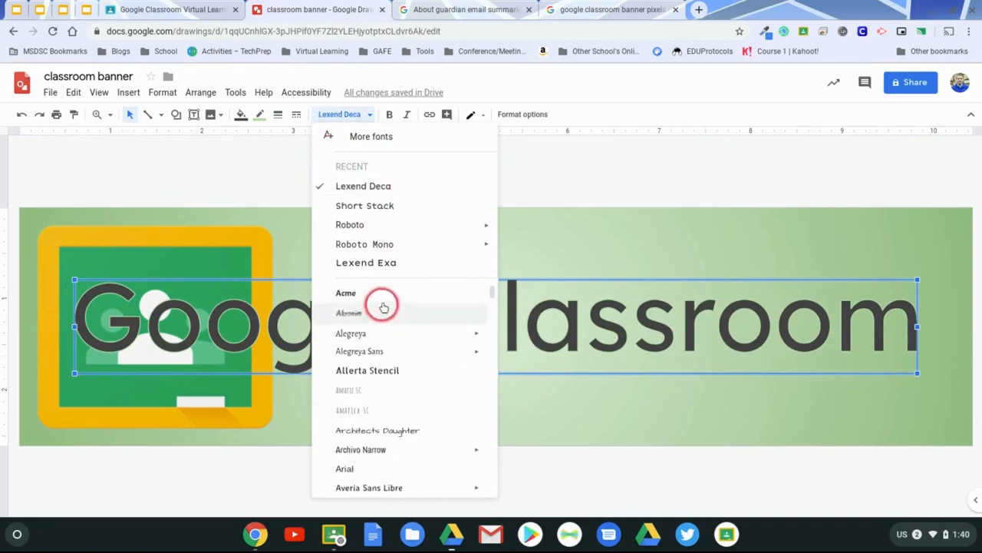
{"action": "left_click", "coordinate": [389, 138]}
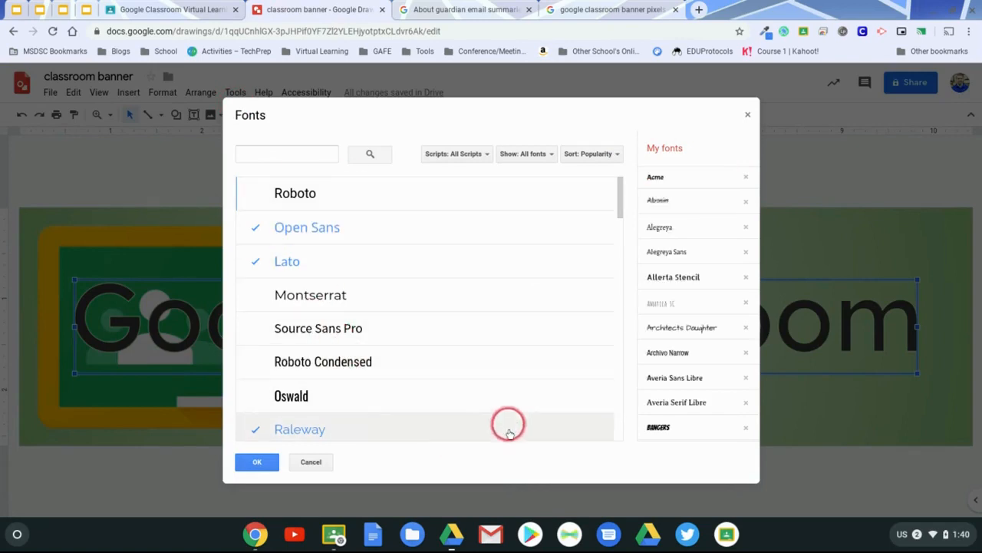
{"action": "left_click", "coordinate": [318, 399]}
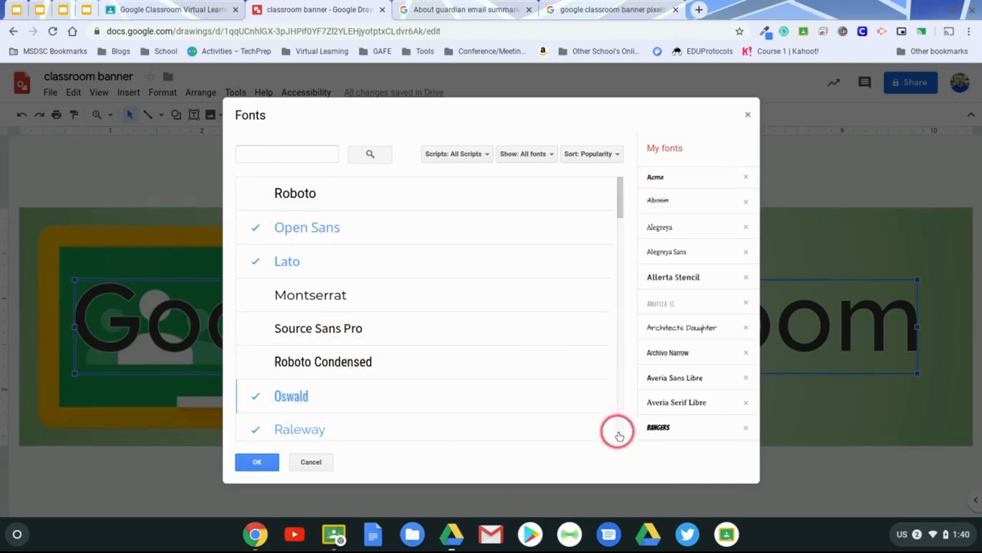
{"action": "left_click", "coordinate": [257, 461]}
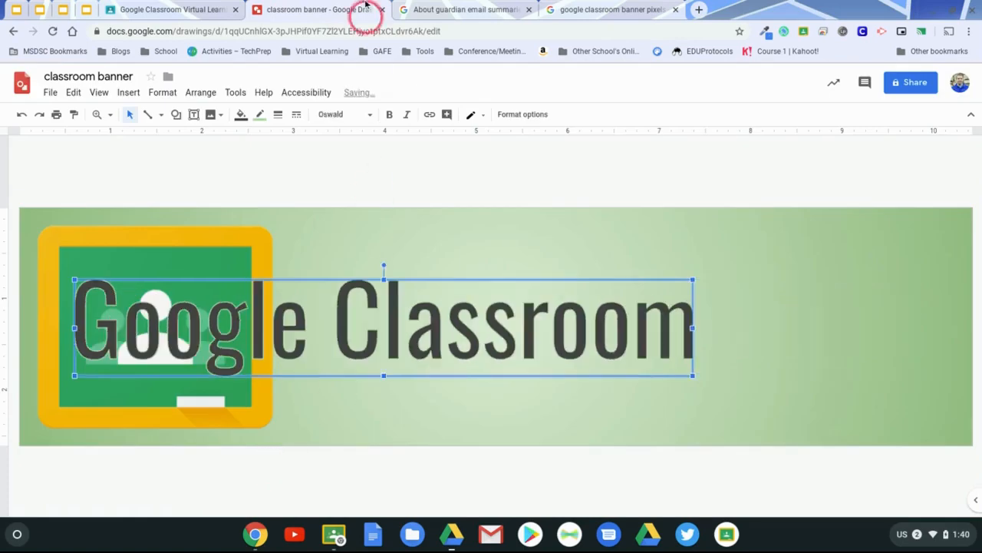
{"action": "left_click", "coordinate": [344, 112]}
{"action": "left_click", "coordinate": [345, 205]}
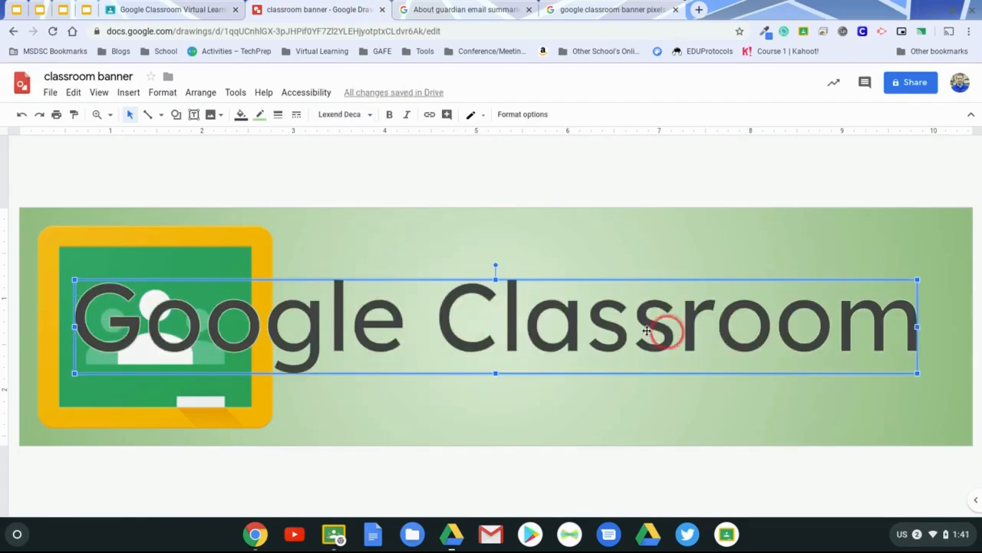
- Add a drop shadow to the "Google Classroom" word art and look over its shadow settings
{"action": "left_click", "coordinate": [523, 115]}
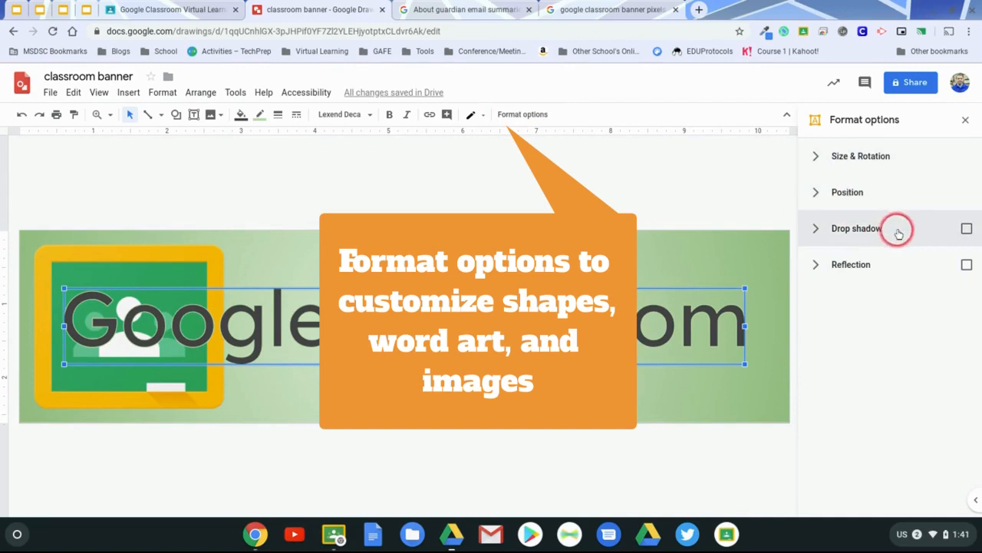
{"action": "left_click", "coordinate": [967, 228]}
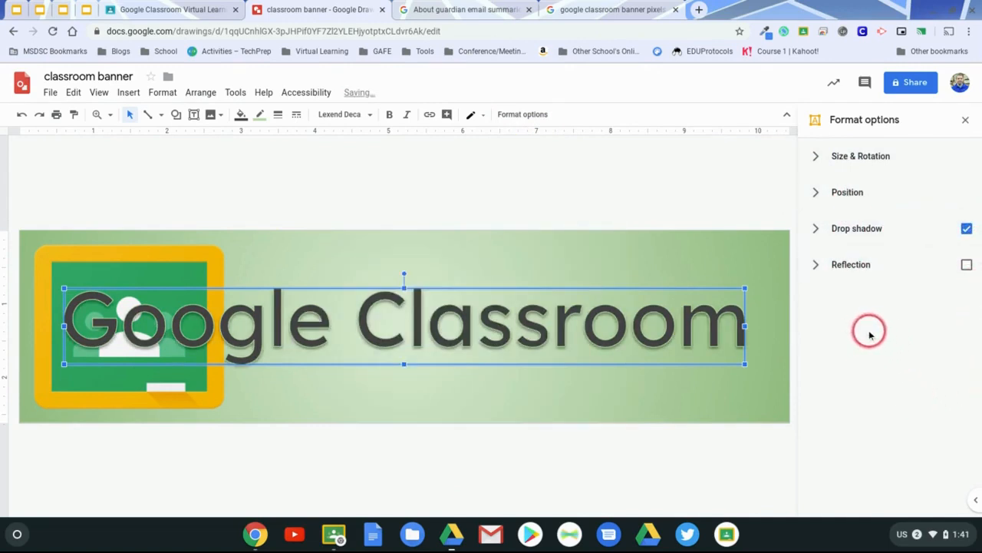
{"action": "left_click", "coordinate": [816, 228]}
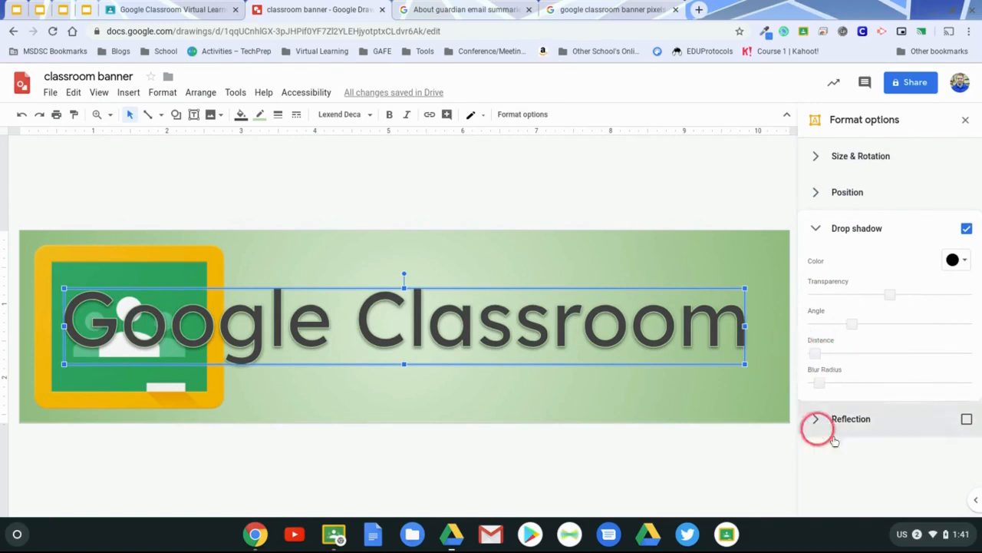
{"action": "left_click", "coordinate": [817, 228]}
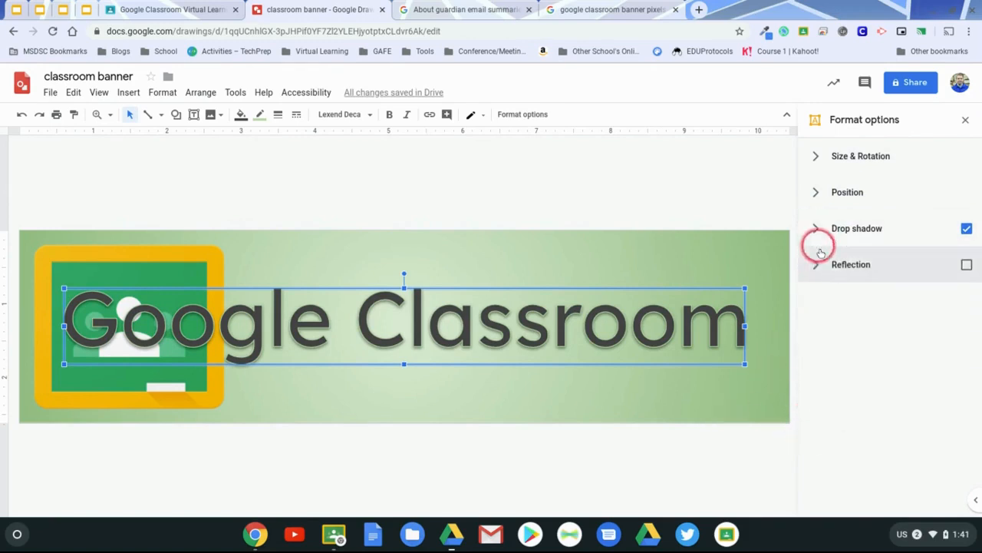
- Try a reflection on the word art, look over its settings, and remove it
{"action": "left_click", "coordinate": [966, 264]}
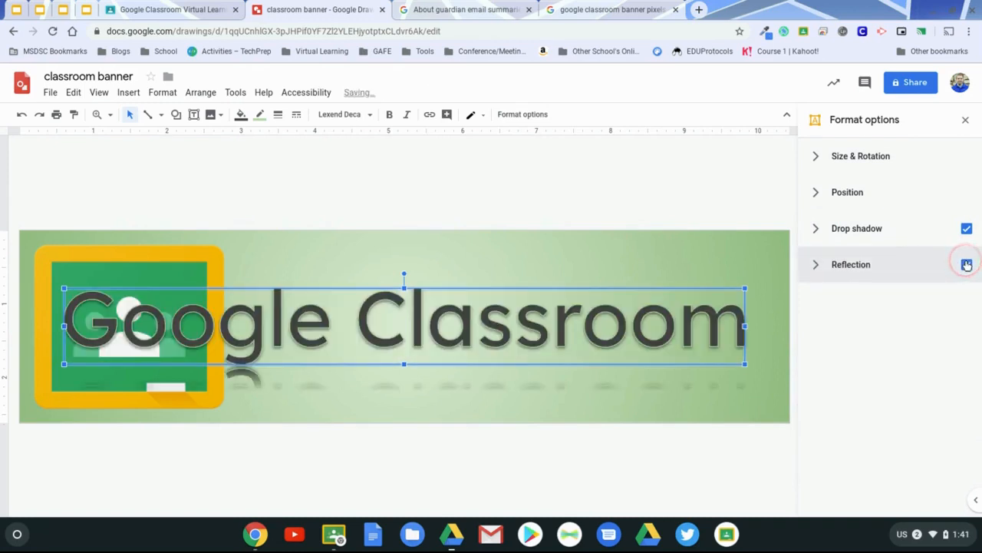
{"action": "left_click", "coordinate": [819, 265]}
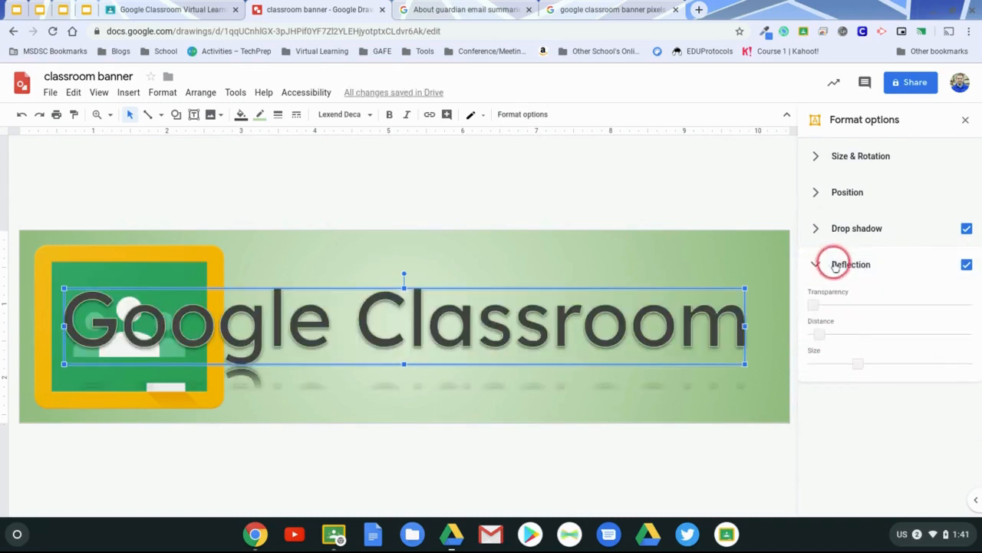
{"action": "left_click", "coordinate": [965, 266]}
{"action": "left_click", "coordinate": [459, 407]}
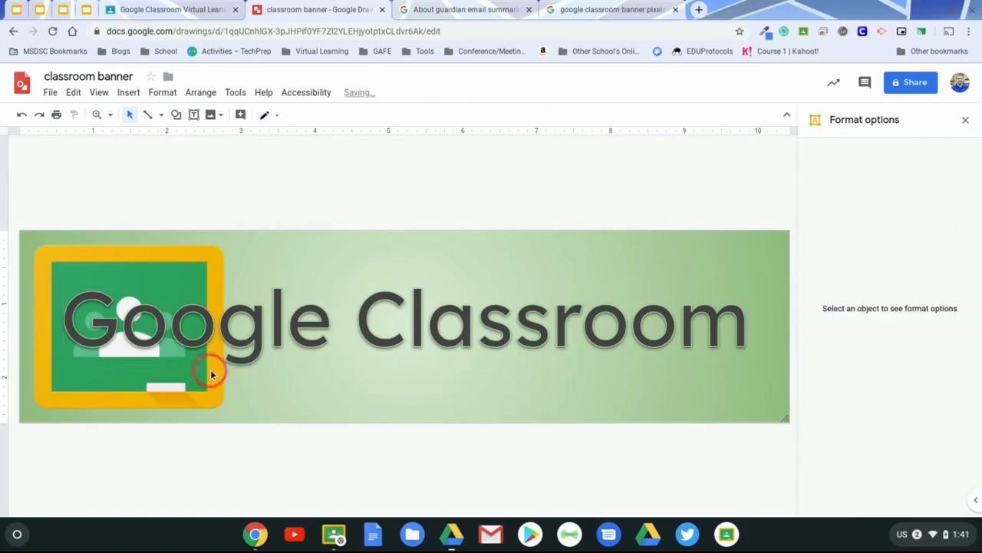
- Add a drop shadow to the logo image and close its format options
{"action": "left_click", "coordinate": [119, 275]}
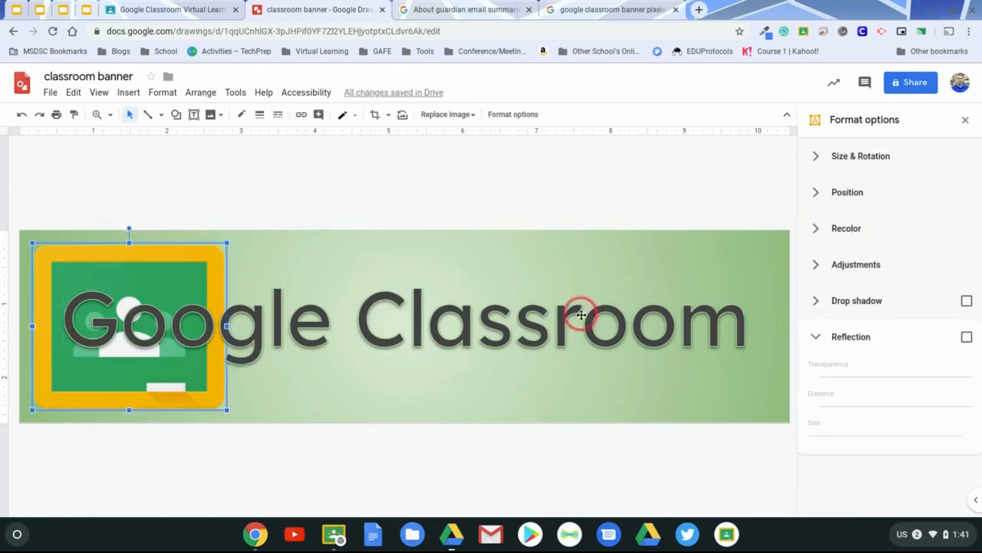
{"action": "left_click", "coordinate": [943, 301]}
{"action": "left_click", "coordinate": [966, 301]}
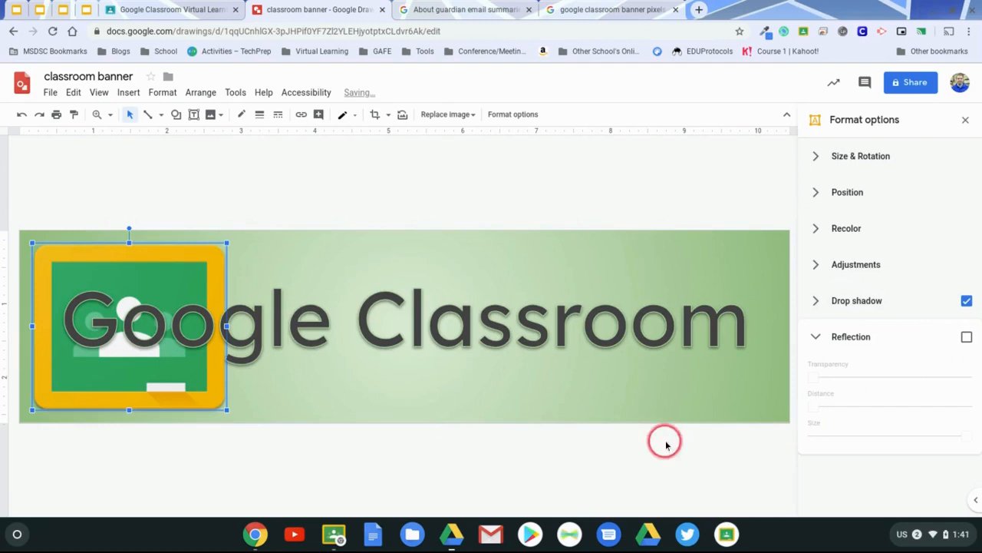
{"action": "left_click", "coordinate": [273, 454]}
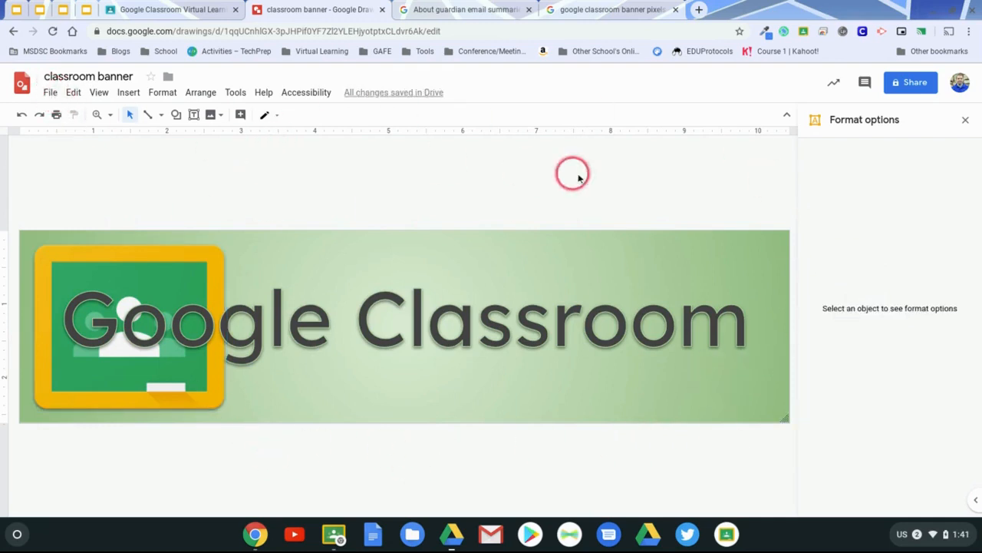
{"action": "left_click", "coordinate": [965, 119]}
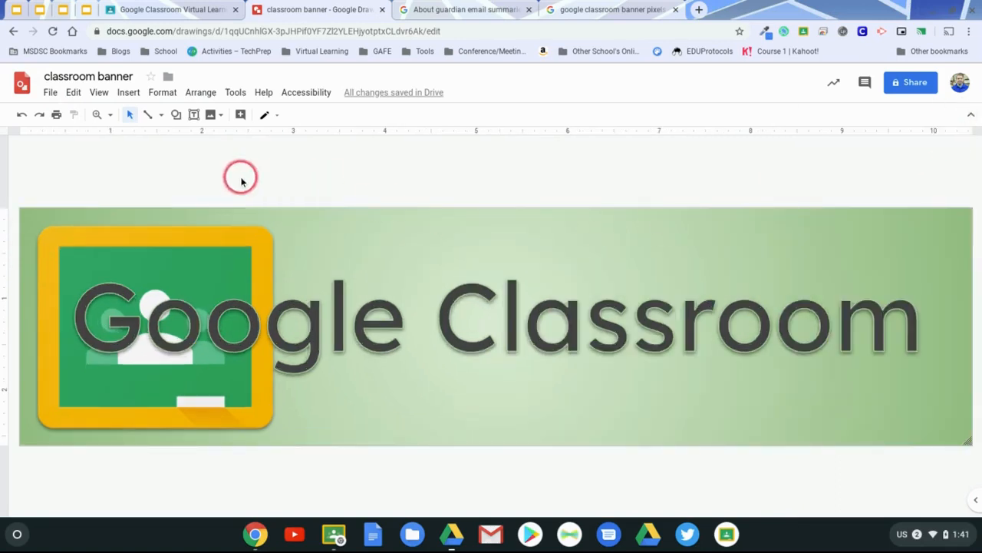
- Download the finished banner as a PNG image and dismiss the download notification
{"action": "left_click", "coordinate": [50, 93]}
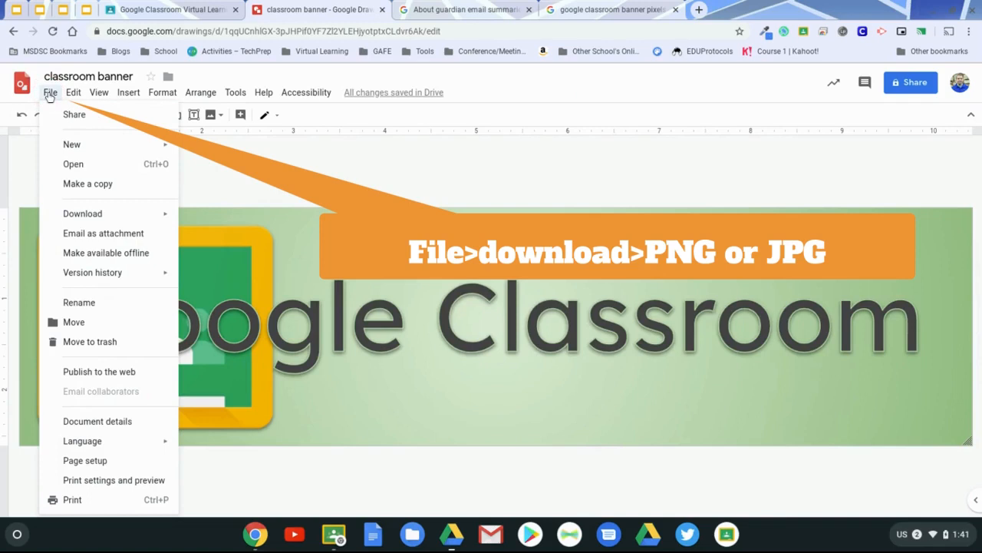
{"action": "mouse_move", "coordinate": [153, 211]}
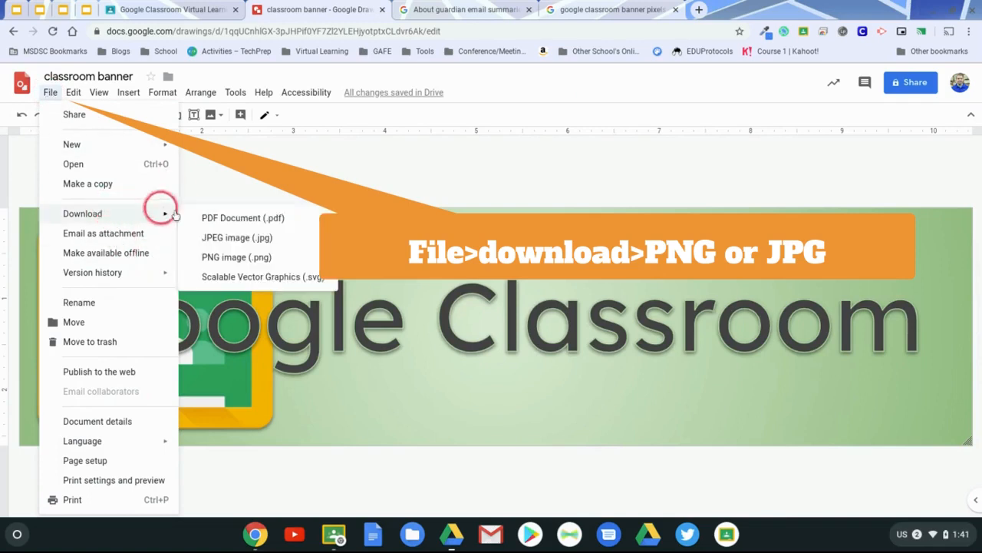
{"action": "left_click", "coordinate": [253, 259]}
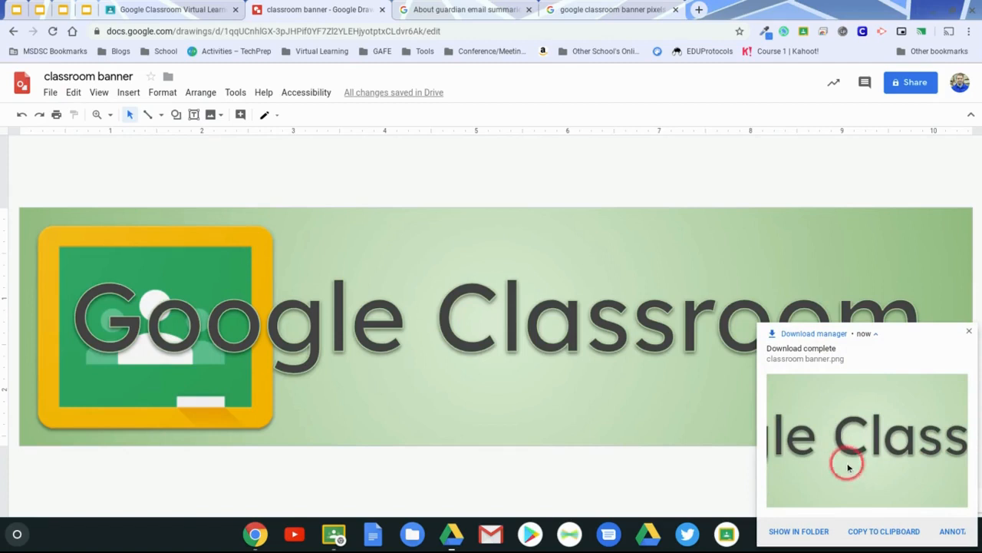
{"action": "left_click", "coordinate": [969, 331]}
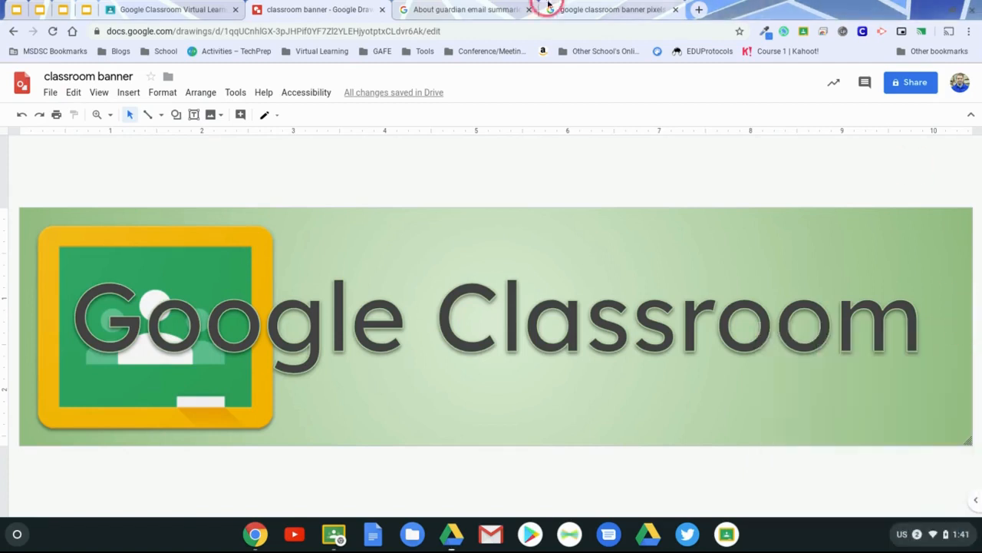
- In Google Classroom, upload "classroom banner.png" from Downloads, extend the crop to nearly the whole image, and apply it as the class theme
{"action": "left_click", "coordinate": [151, 7]}
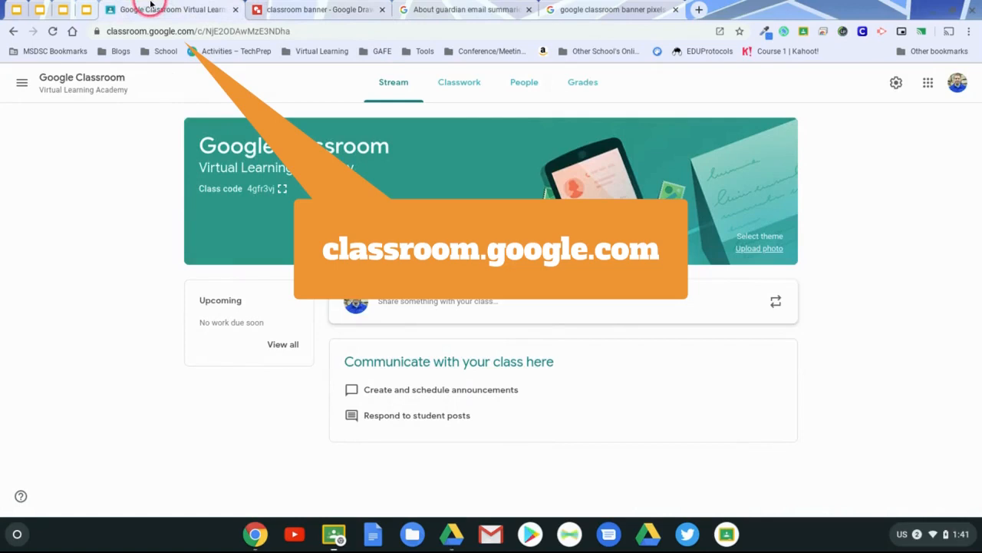
{"action": "left_click", "coordinate": [773, 249]}
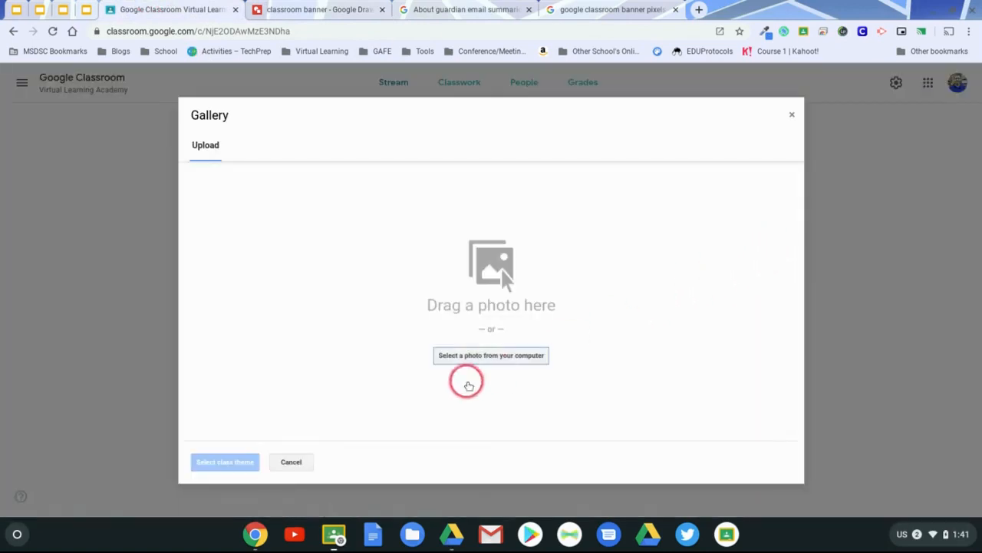
{"action": "left_click", "coordinate": [464, 356]}
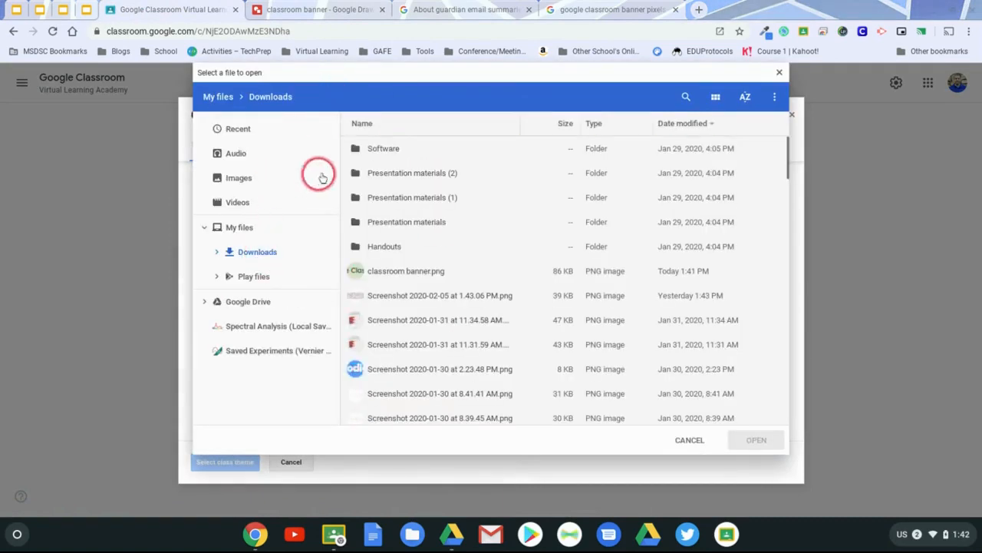
{"action": "double_click", "coordinate": [413, 272]}
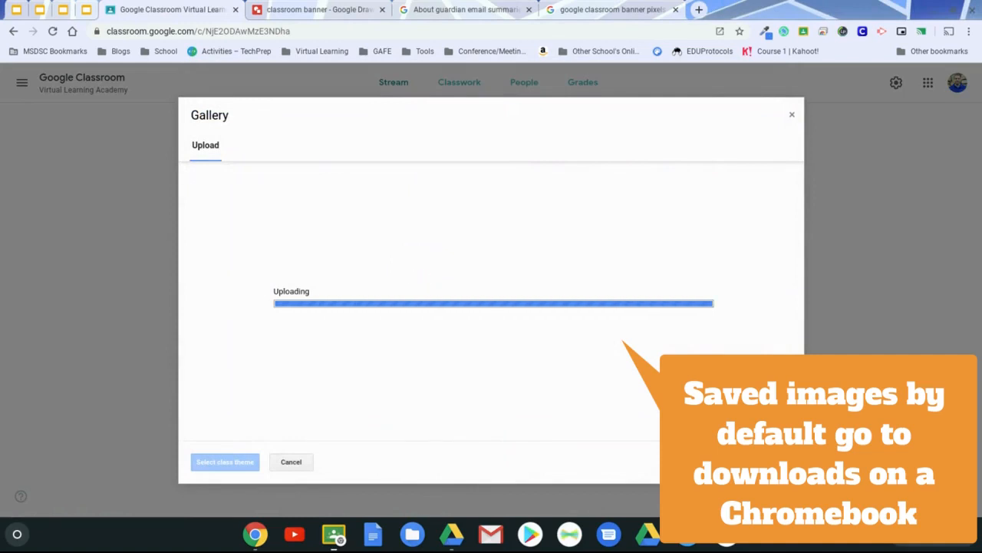
{"action": "left_click_drag", "start_coordinate": [428, 281], "coordinate": [360, 248]}
{"action": "left_click_drag", "start_coordinate": [671, 354], "coordinate": [806, 392]}
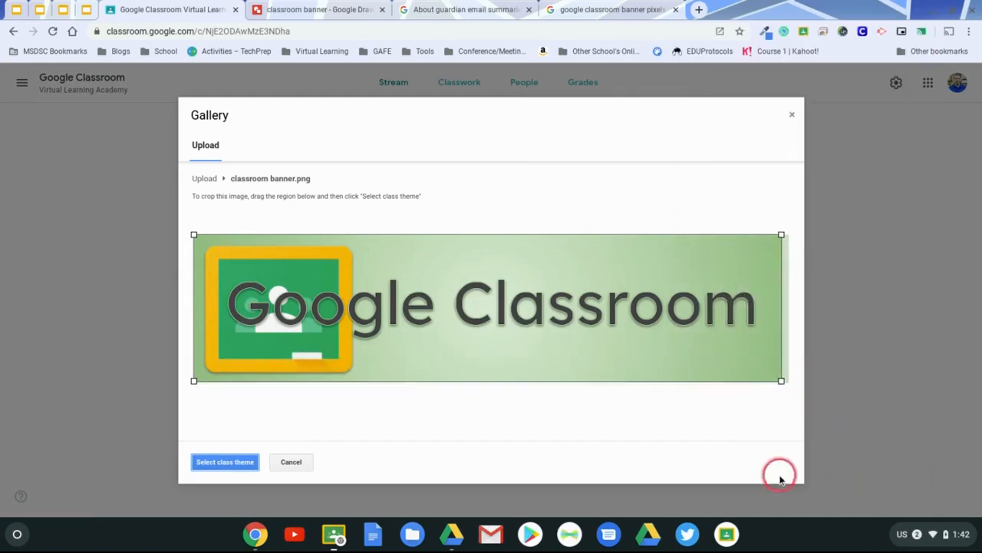
{"action": "left_click", "coordinate": [218, 462]}
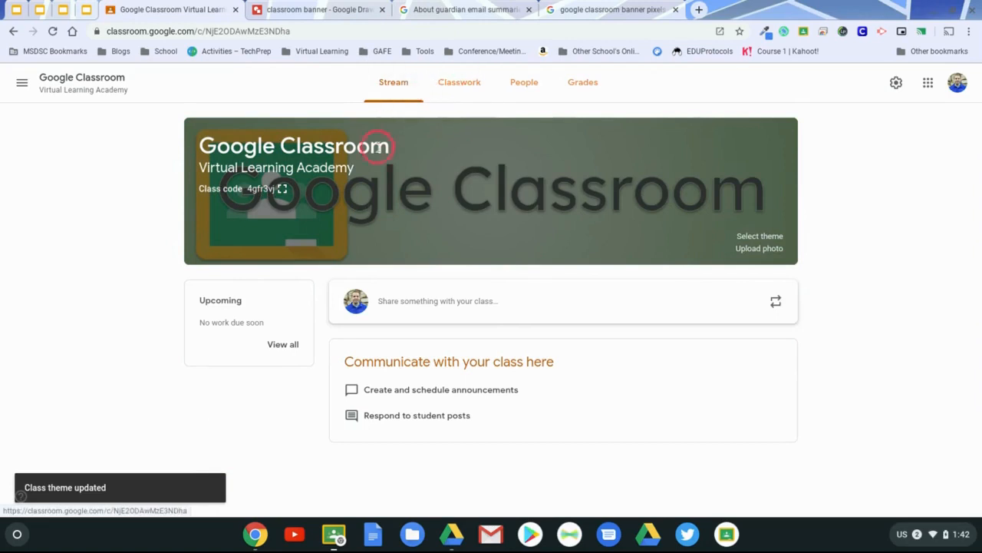
- Look through the class's Classwork and People pages and return to the Stream page
{"action": "left_click", "coordinate": [456, 86]}
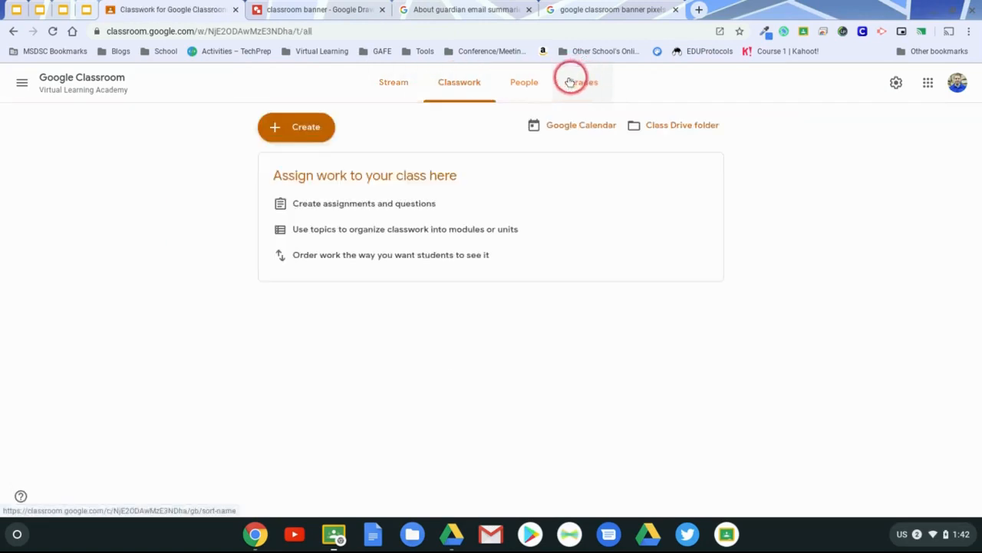
{"action": "left_click", "coordinate": [525, 85]}
{"action": "left_click", "coordinate": [399, 82]}
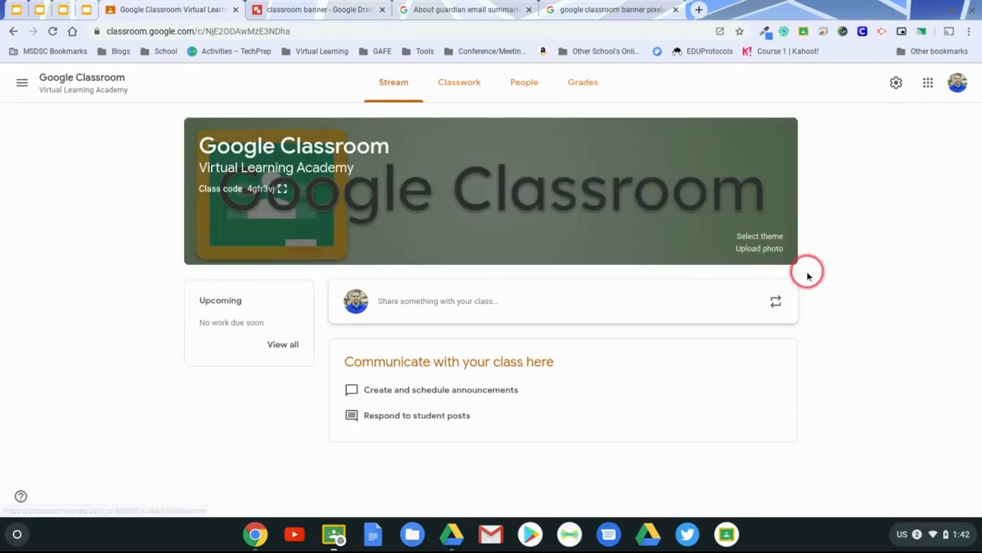